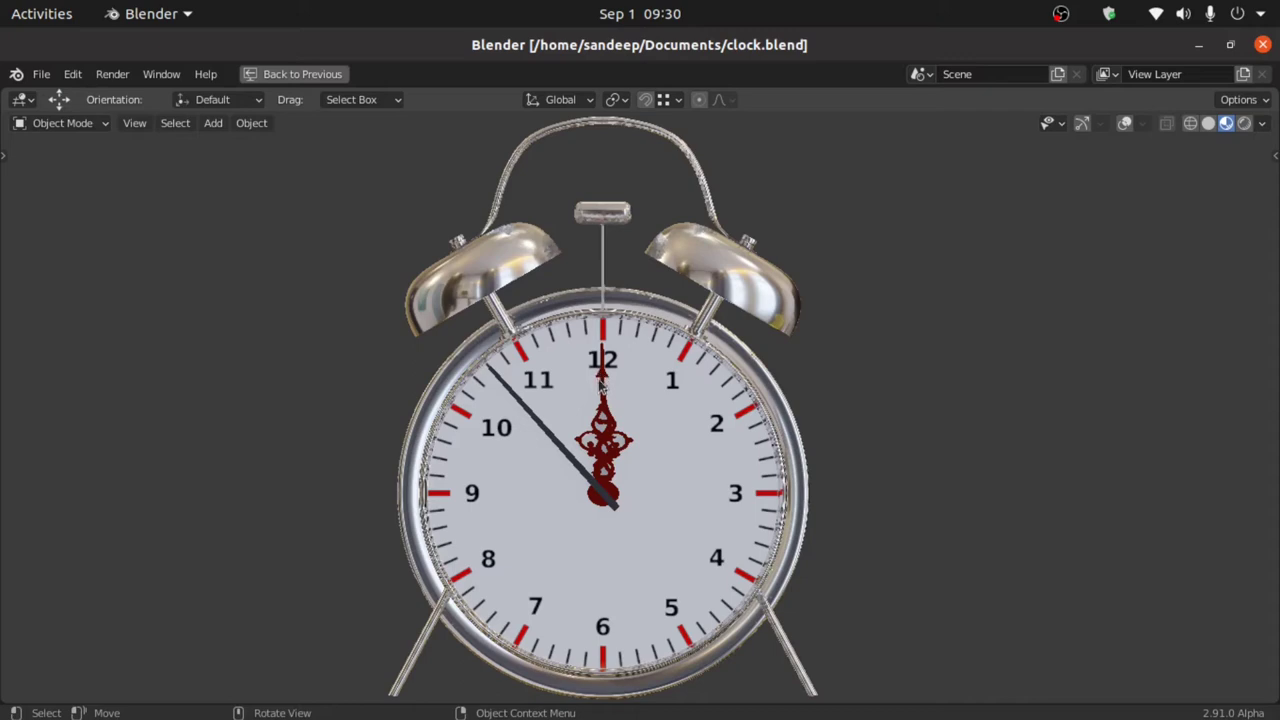
# Step: Play the finished clock animation, then open tutorial.blend from the recent files
pyautogui.hotkey('ctrl', 'F11')
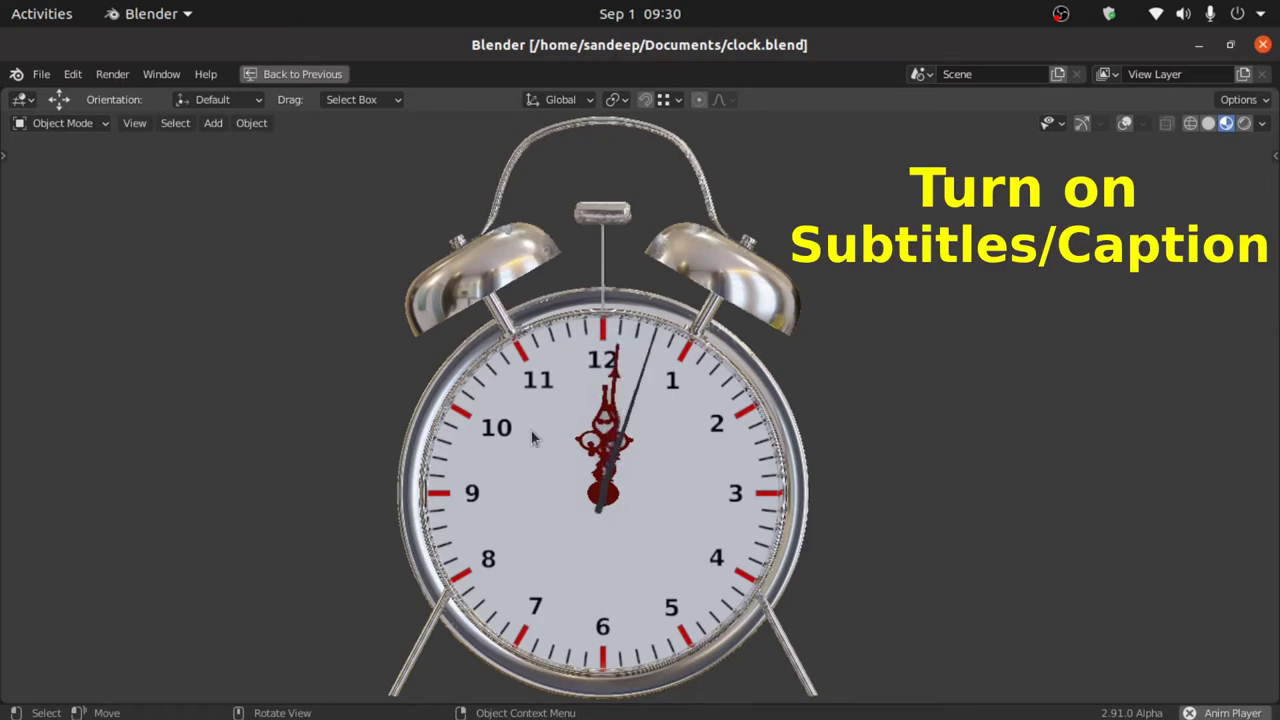
pyautogui.click(42, 76)
pyautogui.moveTo(94, 129)
pyautogui.click(251, 151)
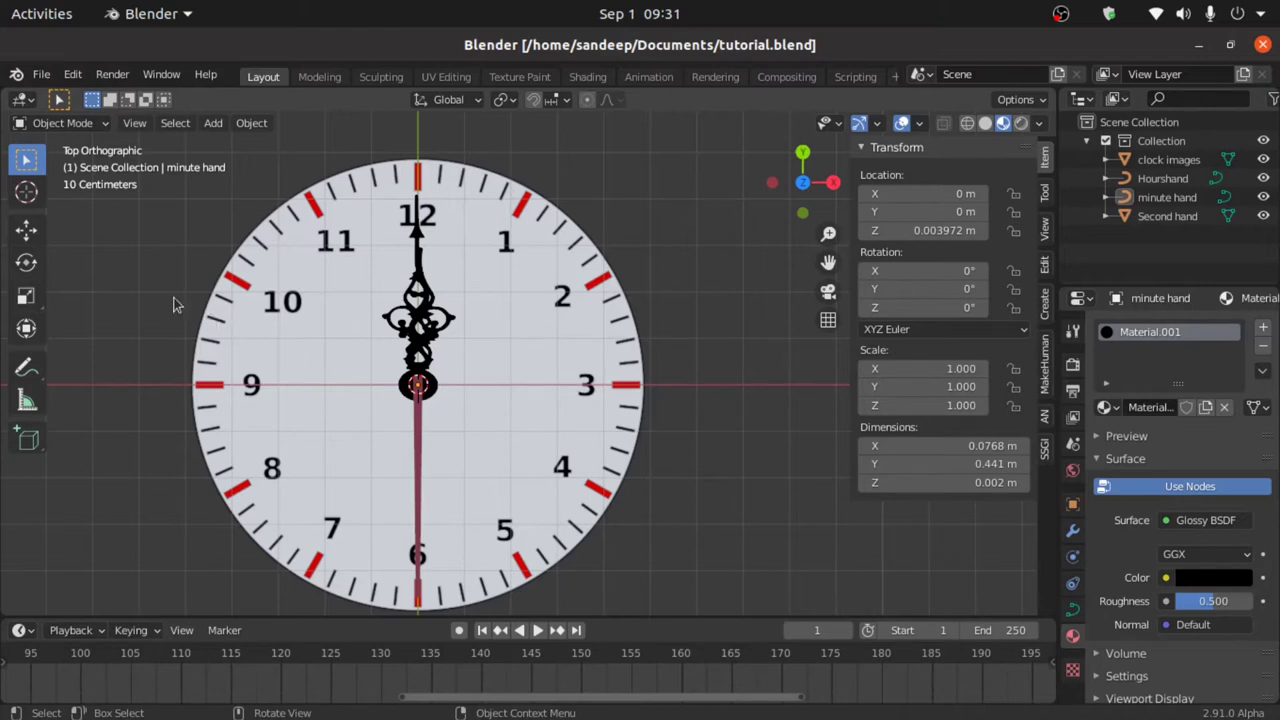
pyautogui.click(73, 75)
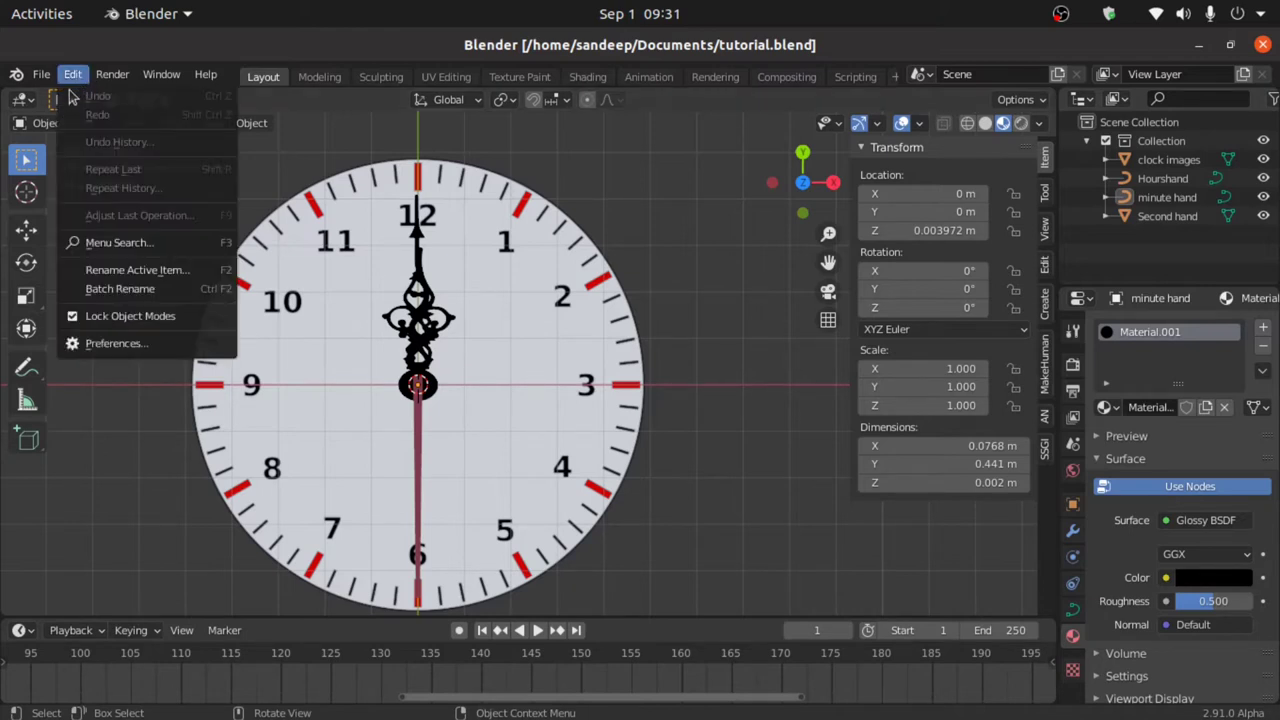
pyautogui.click(118, 344)
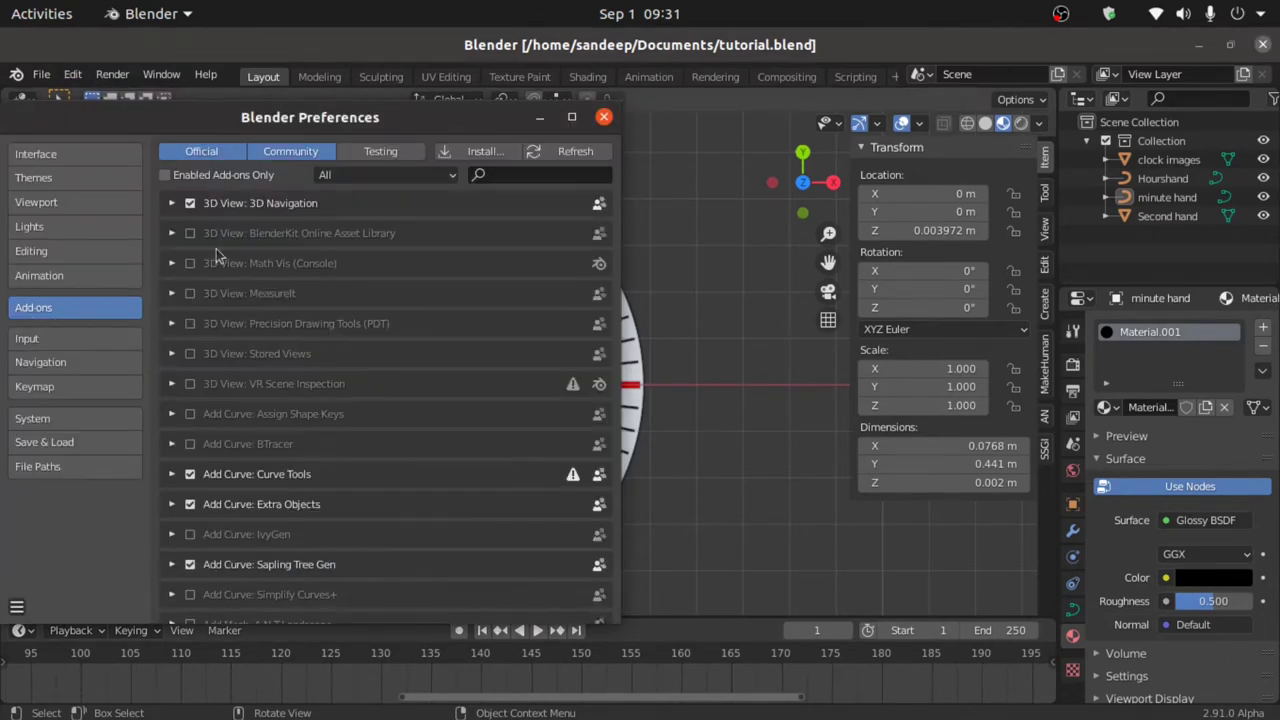
pyautogui.click(481, 156)
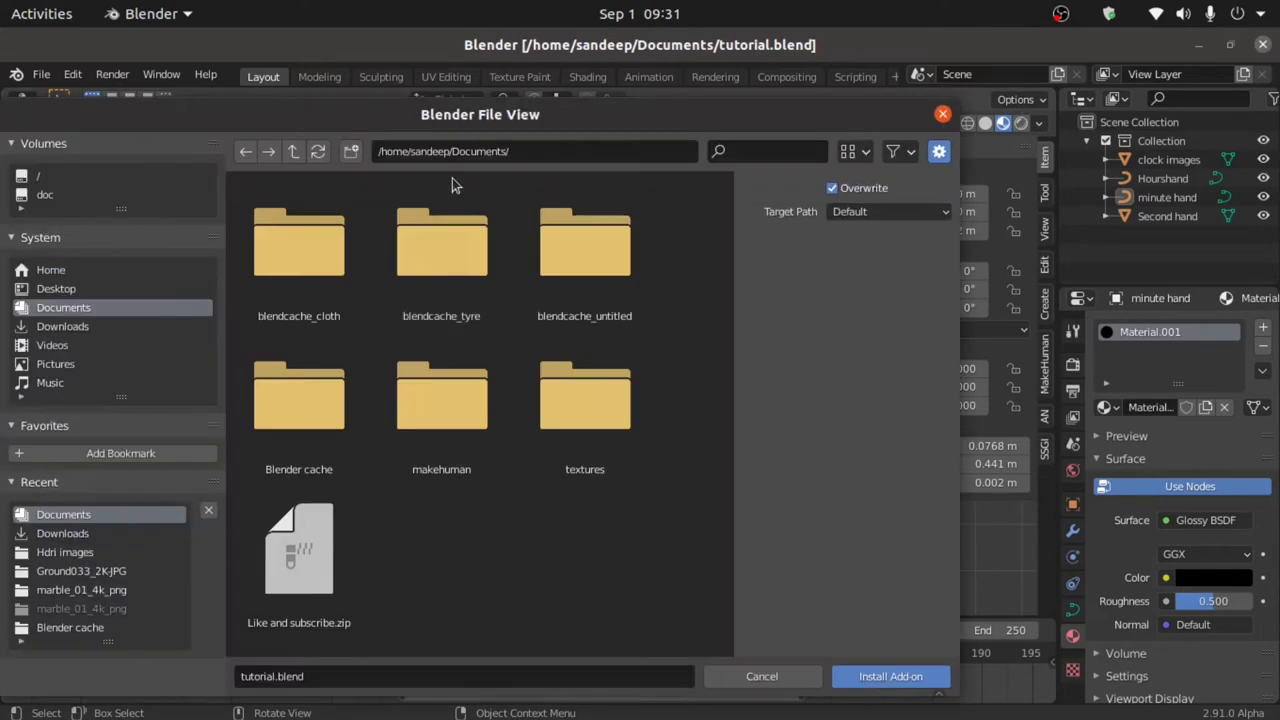
pyautogui.click(66, 326)
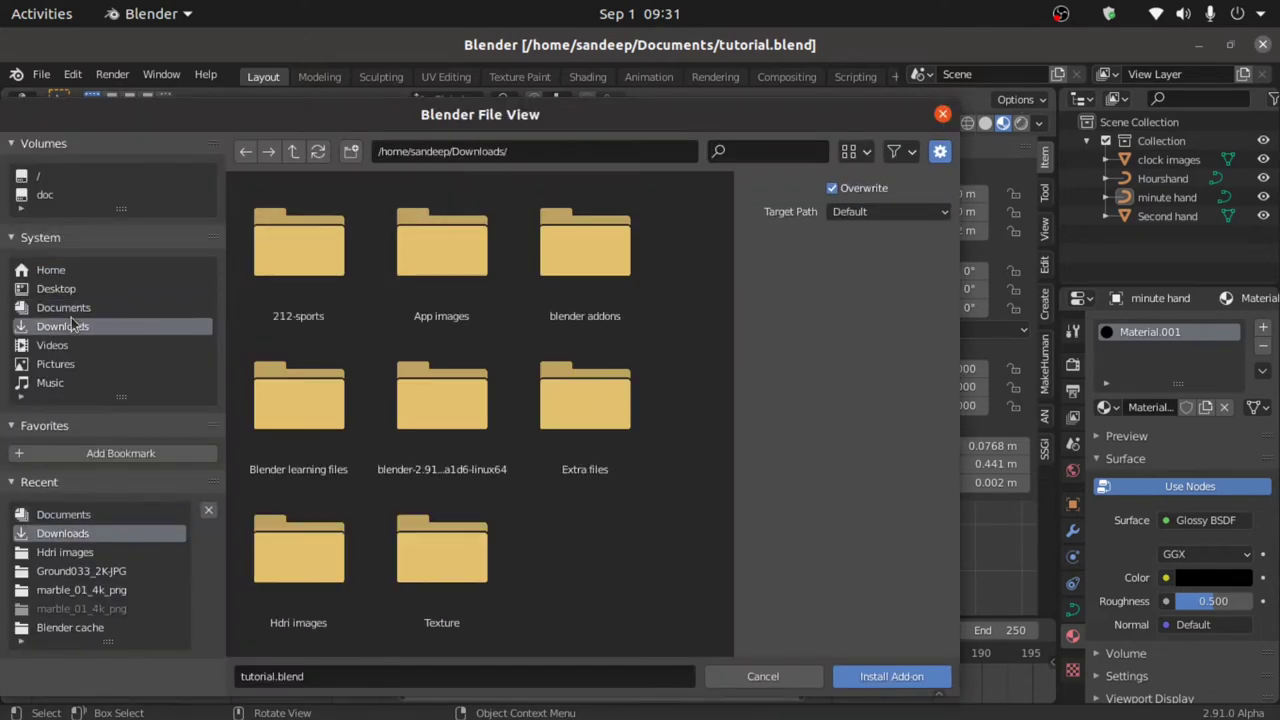
pyautogui.doubleClick(580, 288)
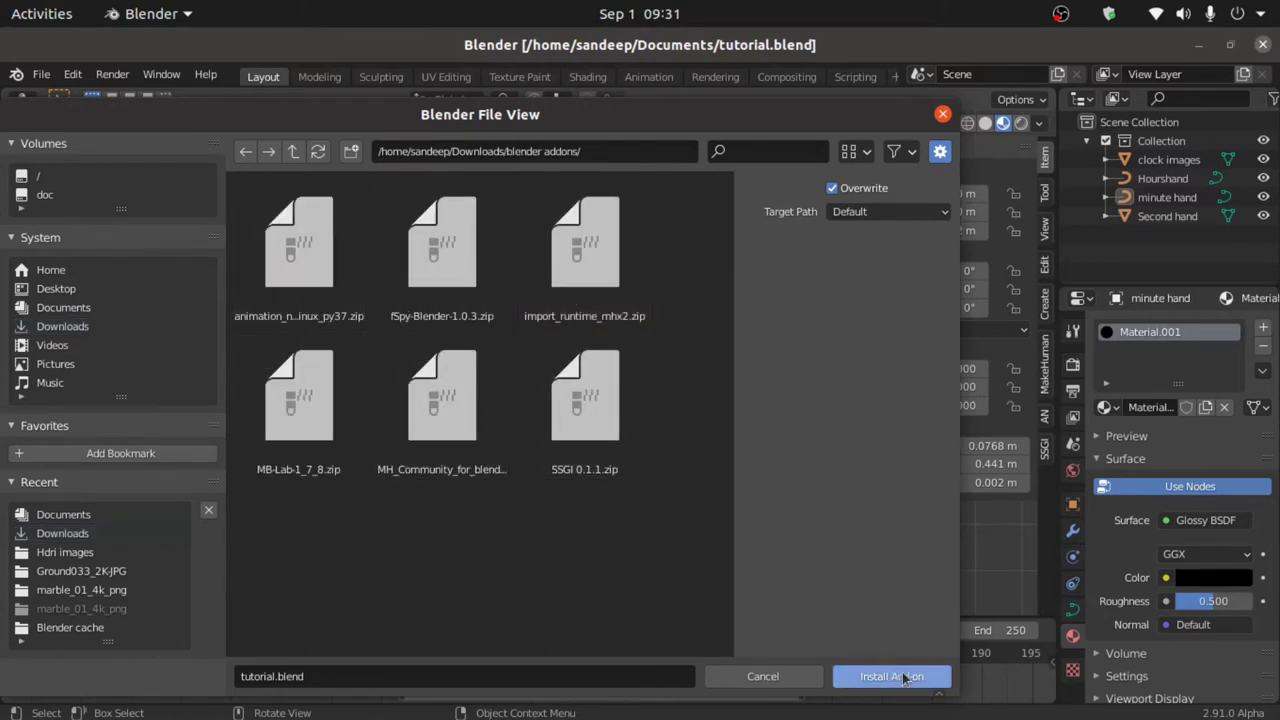
pyautogui.click(943, 115)
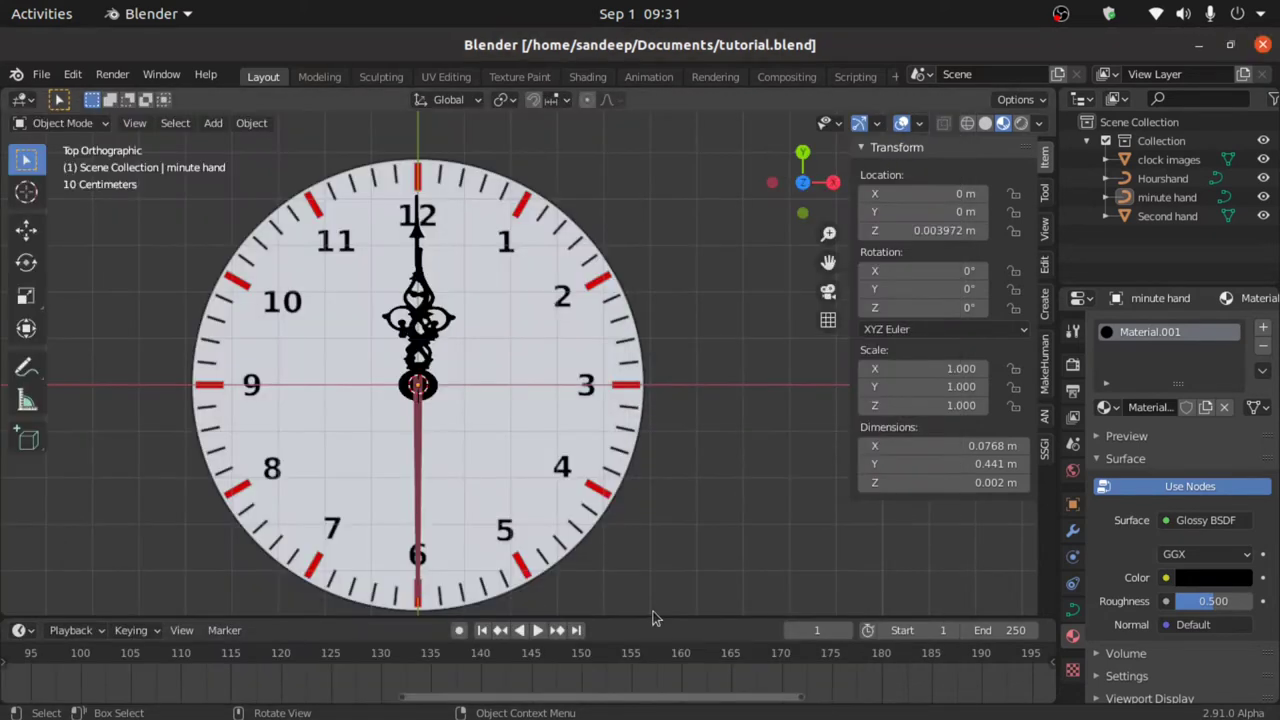
# Step: Enlarge the timeline area, turn it into an Animation Nodes editor, and create a new NodeTree
pyautogui.moveTo(652, 614); pyautogui.dragTo(638, 528)
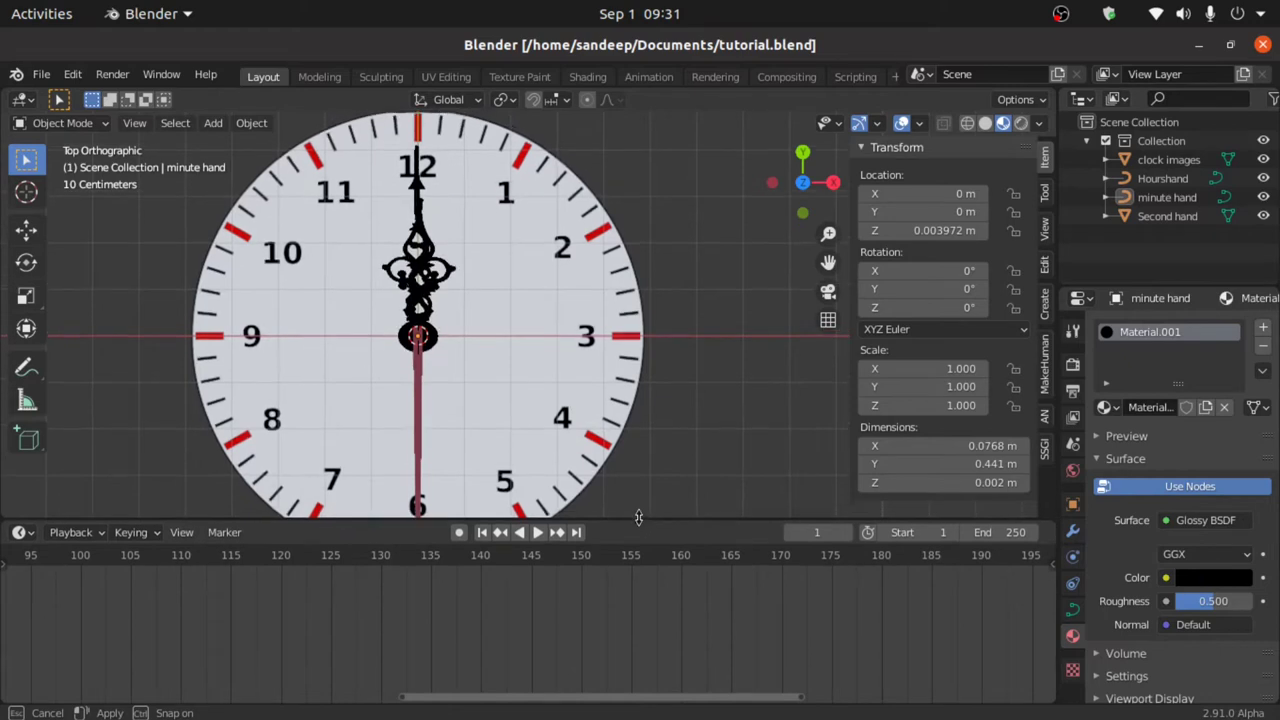
pyautogui.click(24, 533)
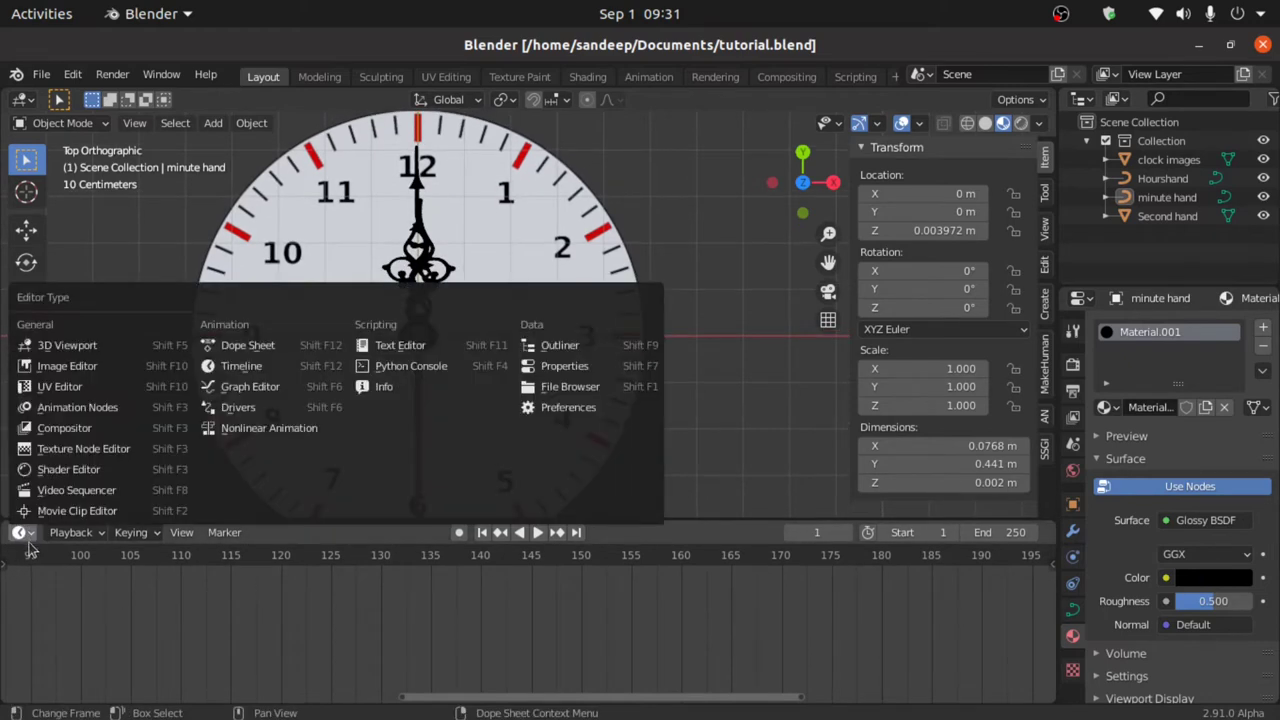
pyautogui.click(72, 418)
pyautogui.moveTo(100, 524); pyautogui.dragTo(100, 487)
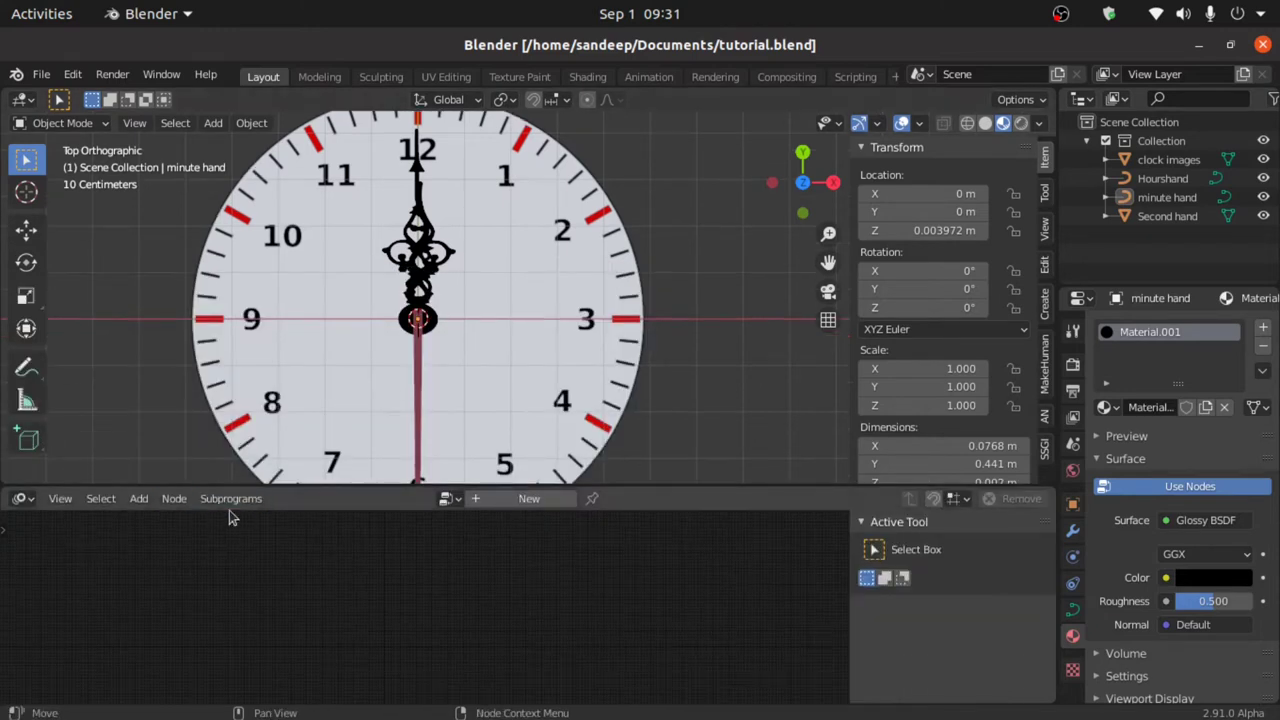
pyautogui.click(529, 499)
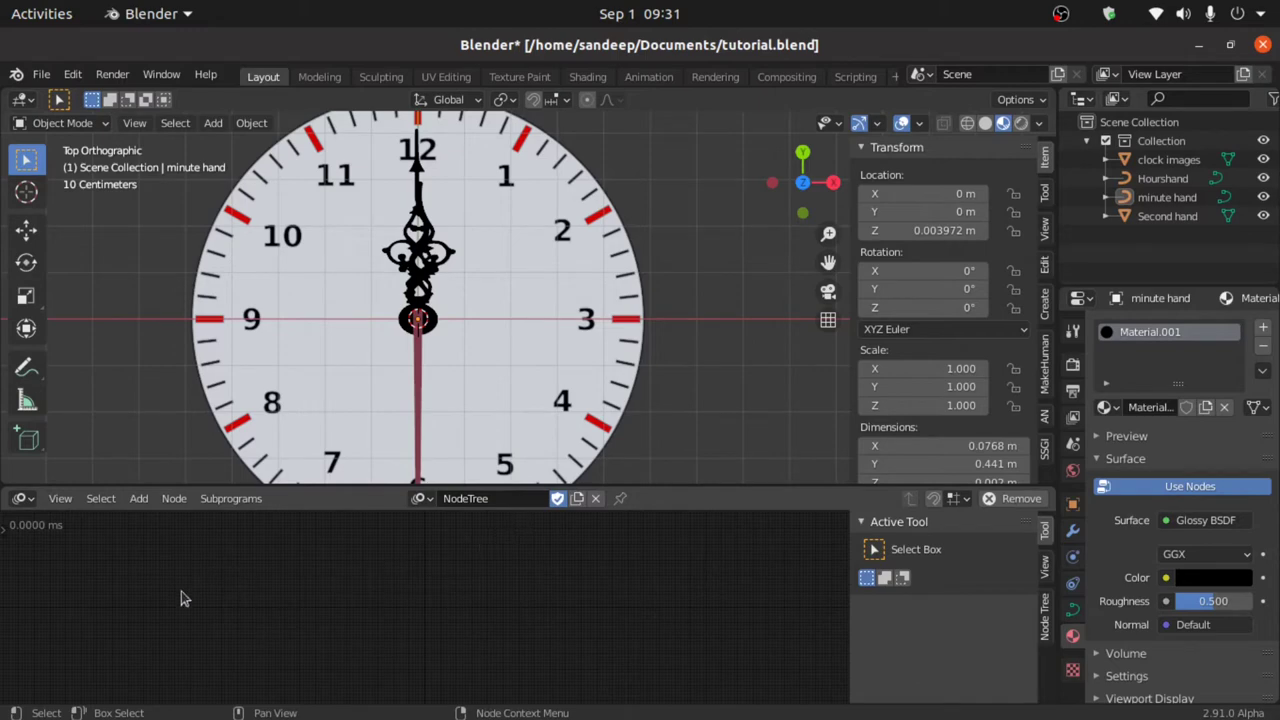
pyautogui.hotkey('shift', 'a')
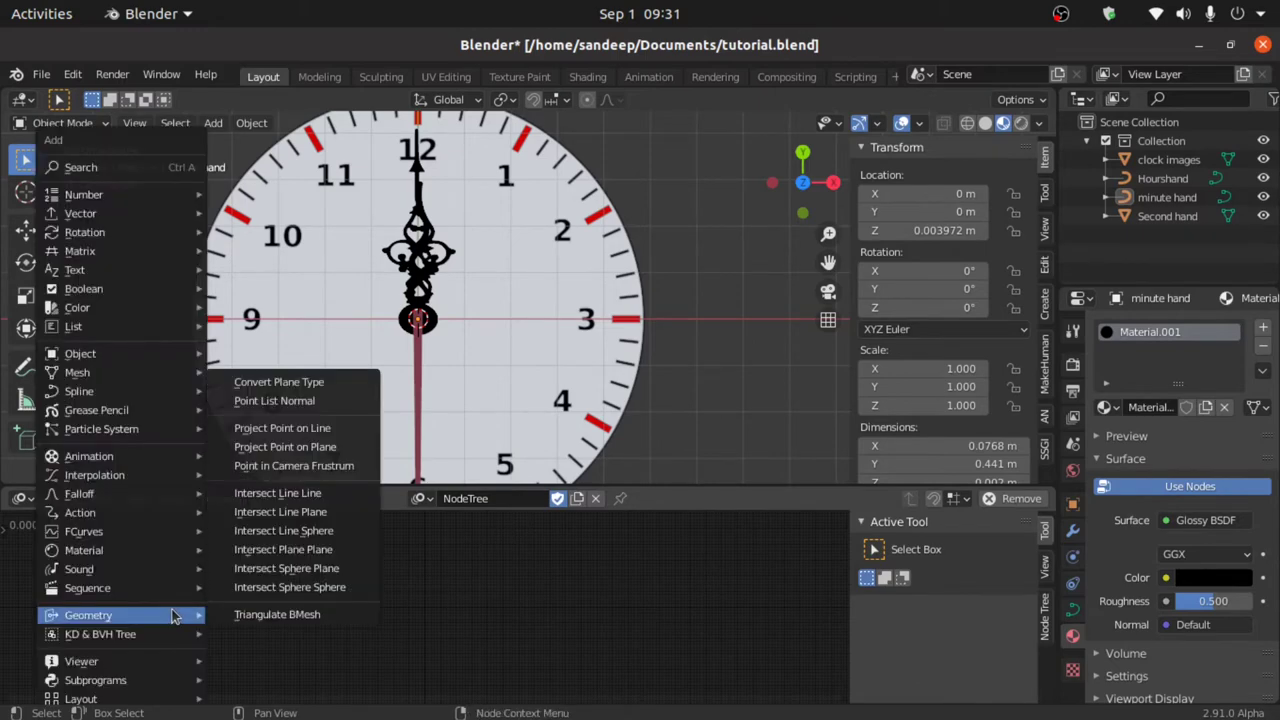
# Step: Place an Object Transforms Output node with rotation X, Y and Z enabled, then select the Second hand
pyautogui.moveTo(88, 356)
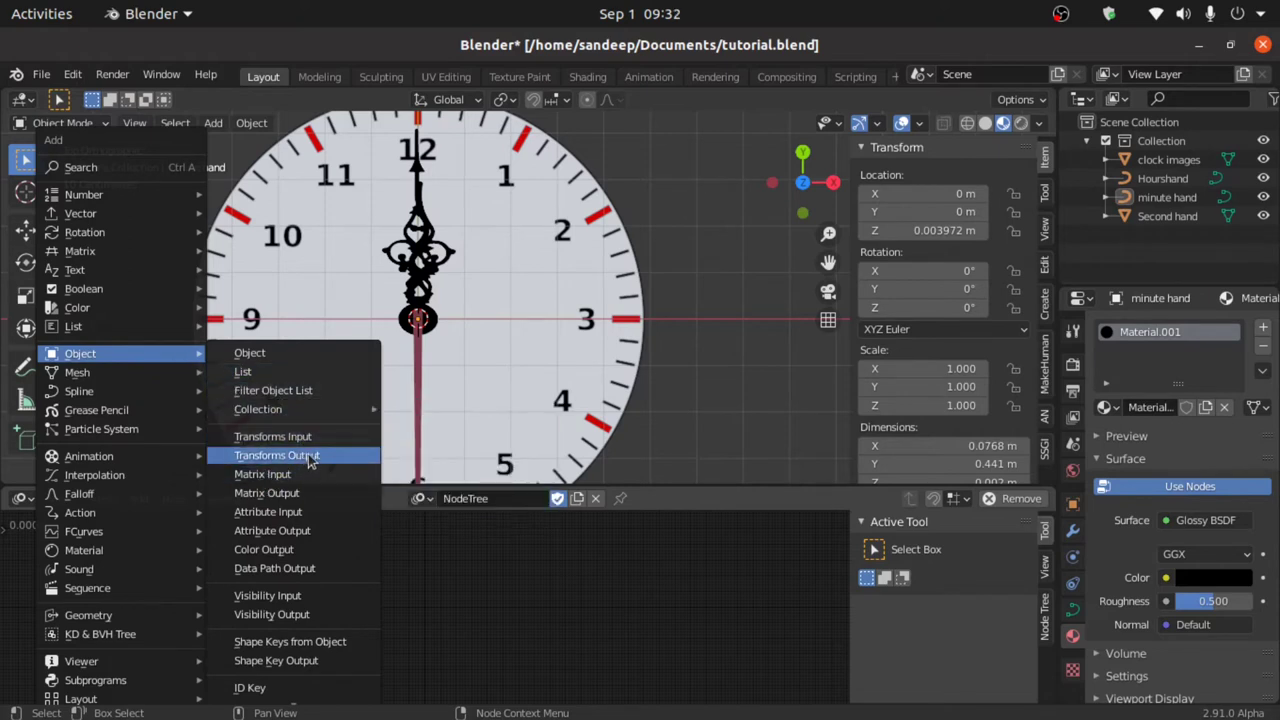
pyautogui.click(309, 460)
pyautogui.click(486, 592)
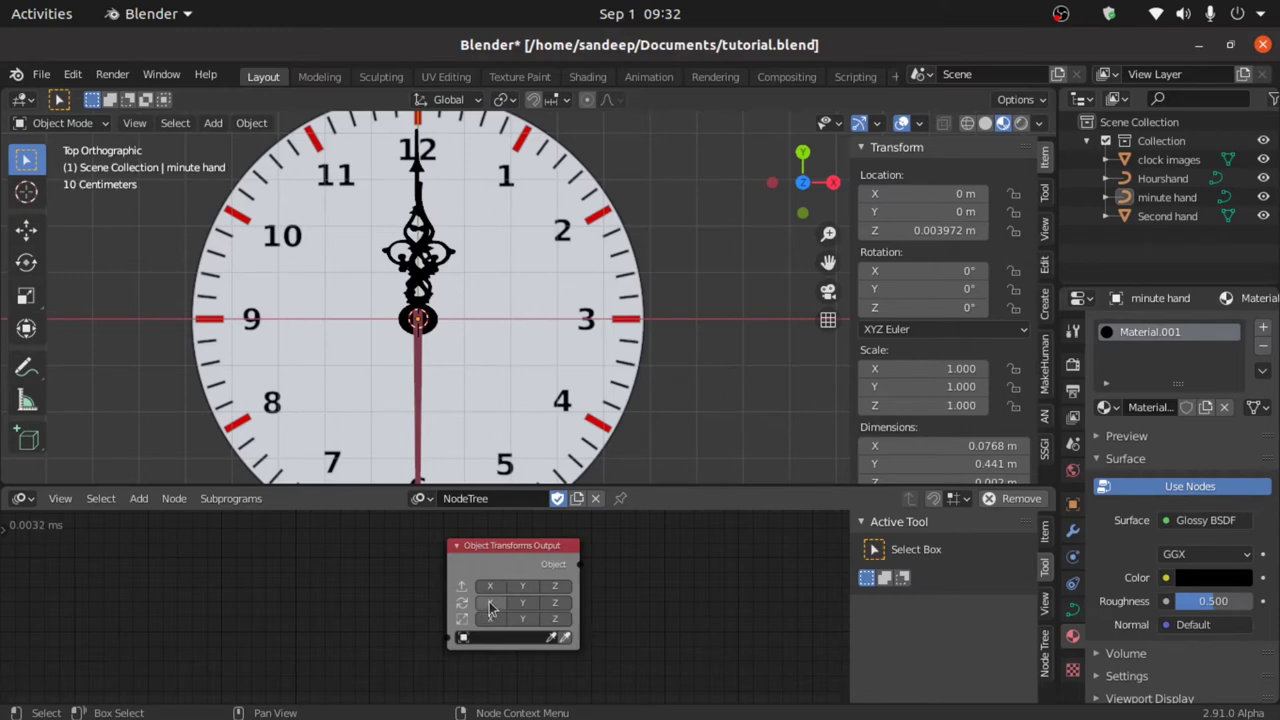
pyautogui.moveTo(490, 609); pyautogui.dragTo(585, 598)
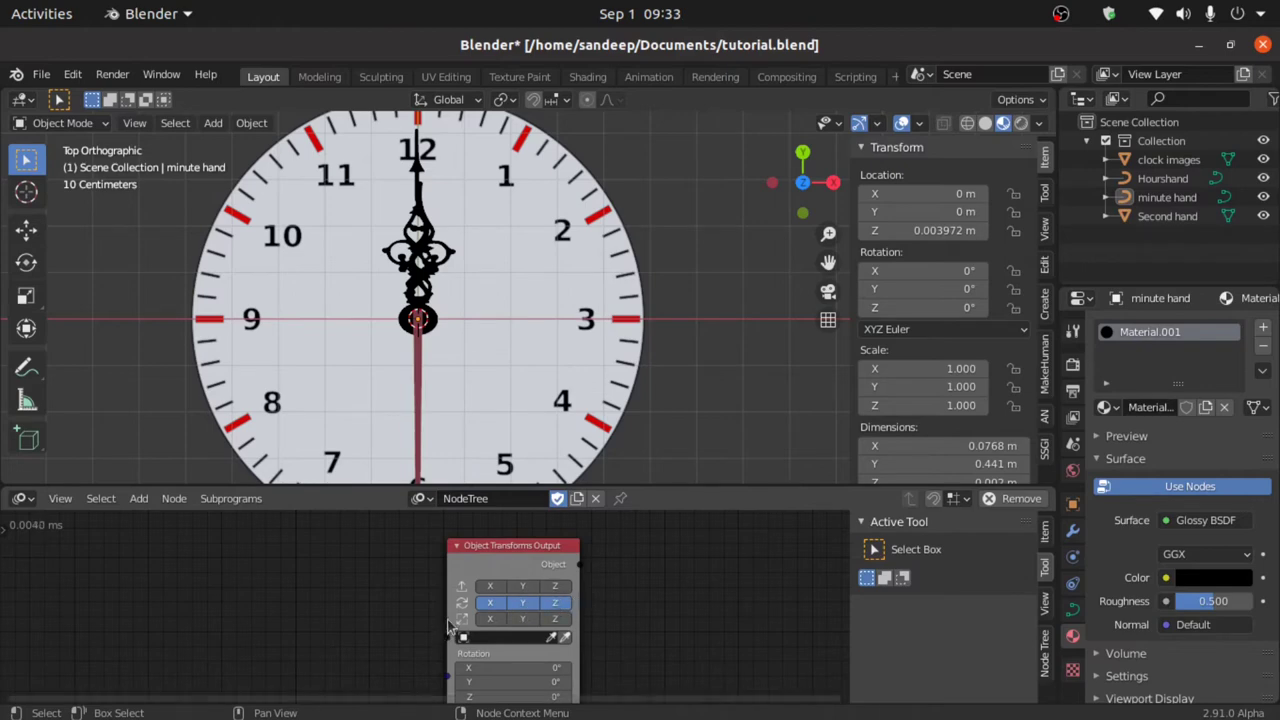
pyautogui.click(416, 420)
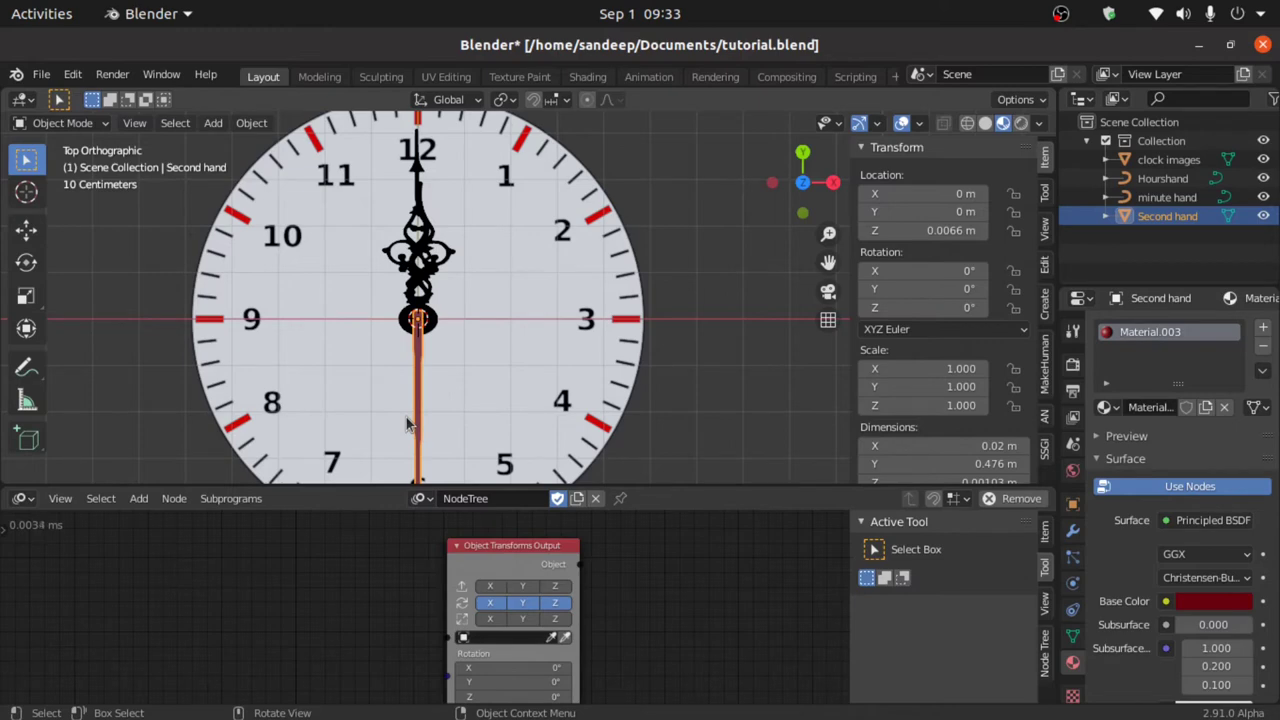
# Step: Switch to the Rotate tool and nudge the Object Transforms Output node slightly upward
pyautogui.click(27, 263)
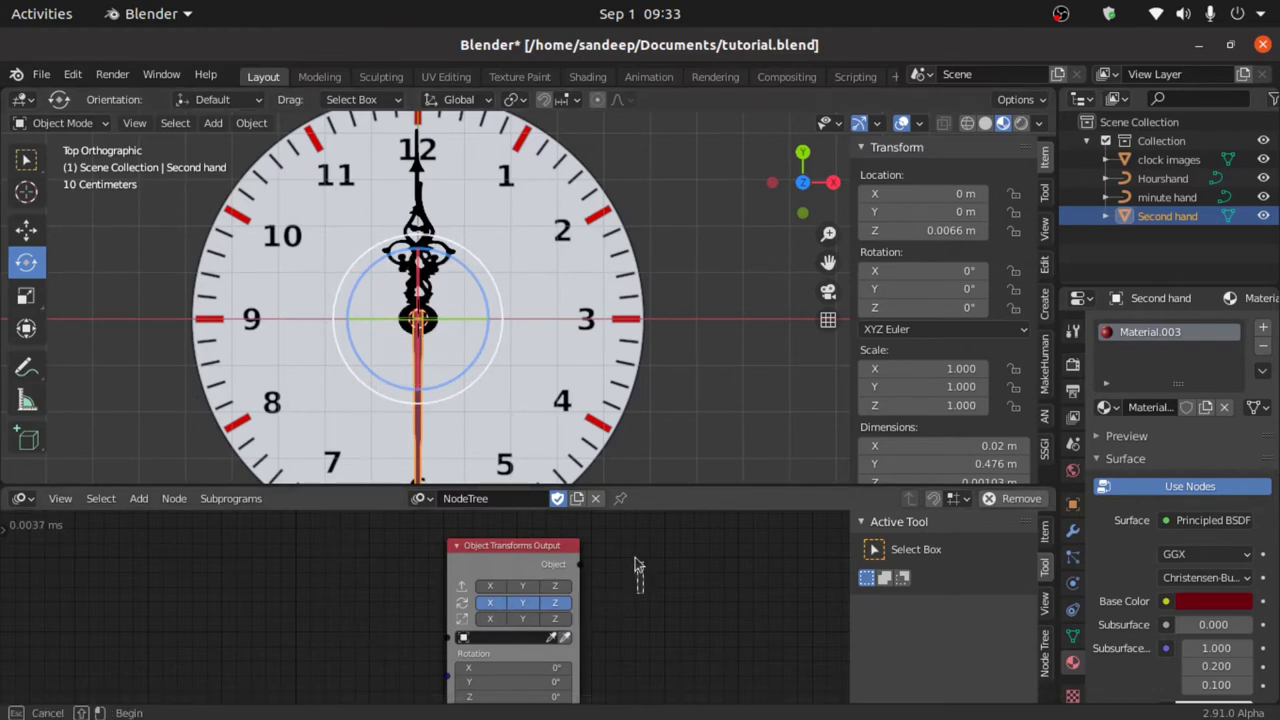
pyautogui.moveTo(468, 687); pyautogui.dragTo(465, 645)
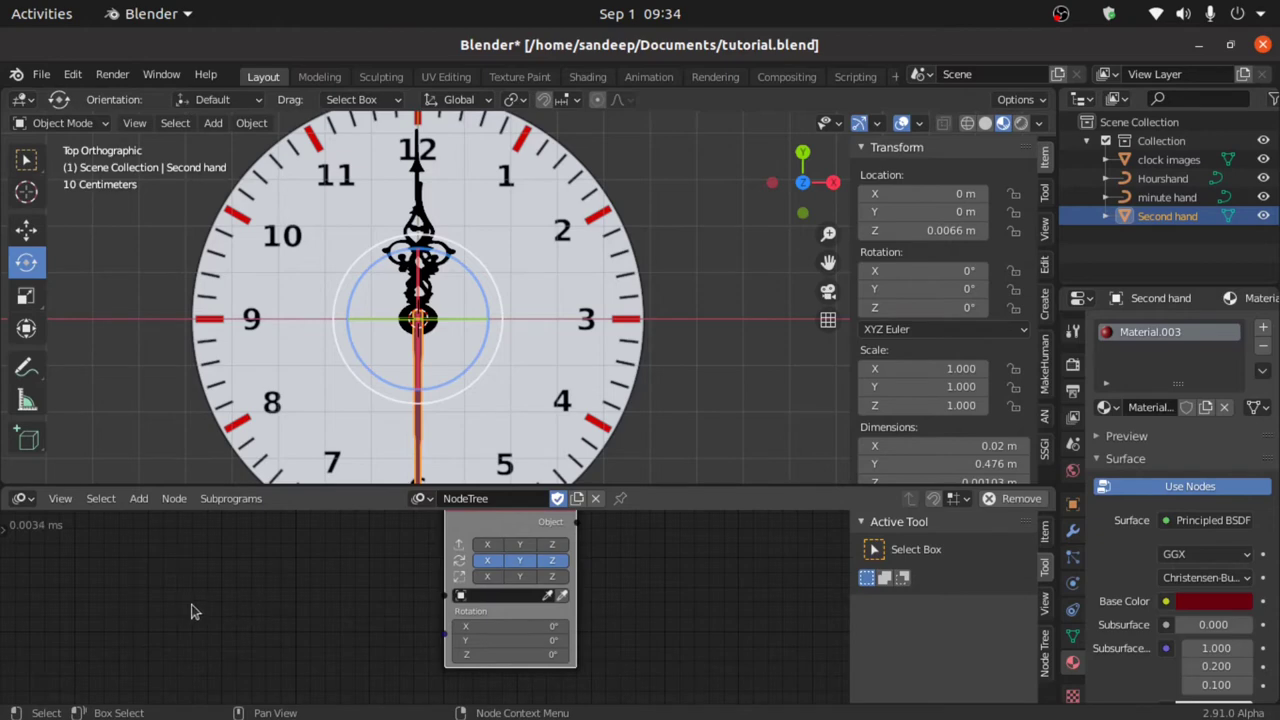
pyautogui.hotkey('shift', 'a')
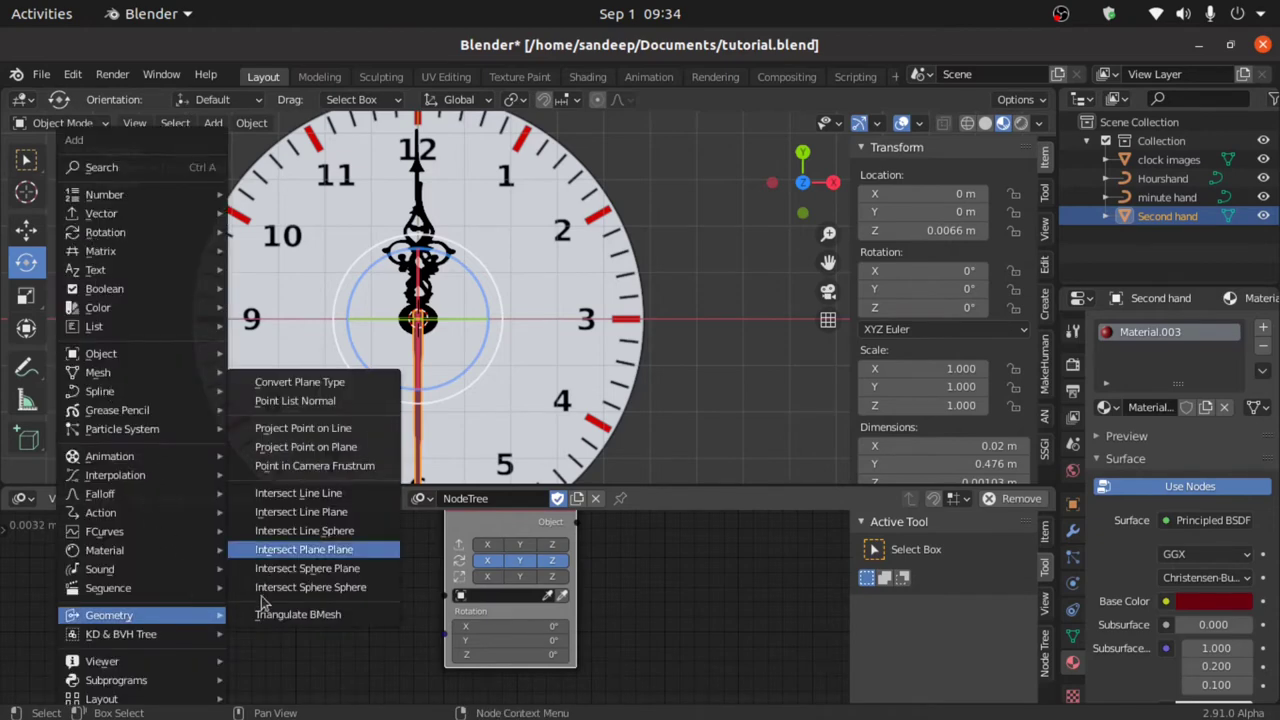
# Step: Add a degree-based Combine Euler node and connect its Euler output to the Rotation input
pyautogui.moveTo(137, 234)
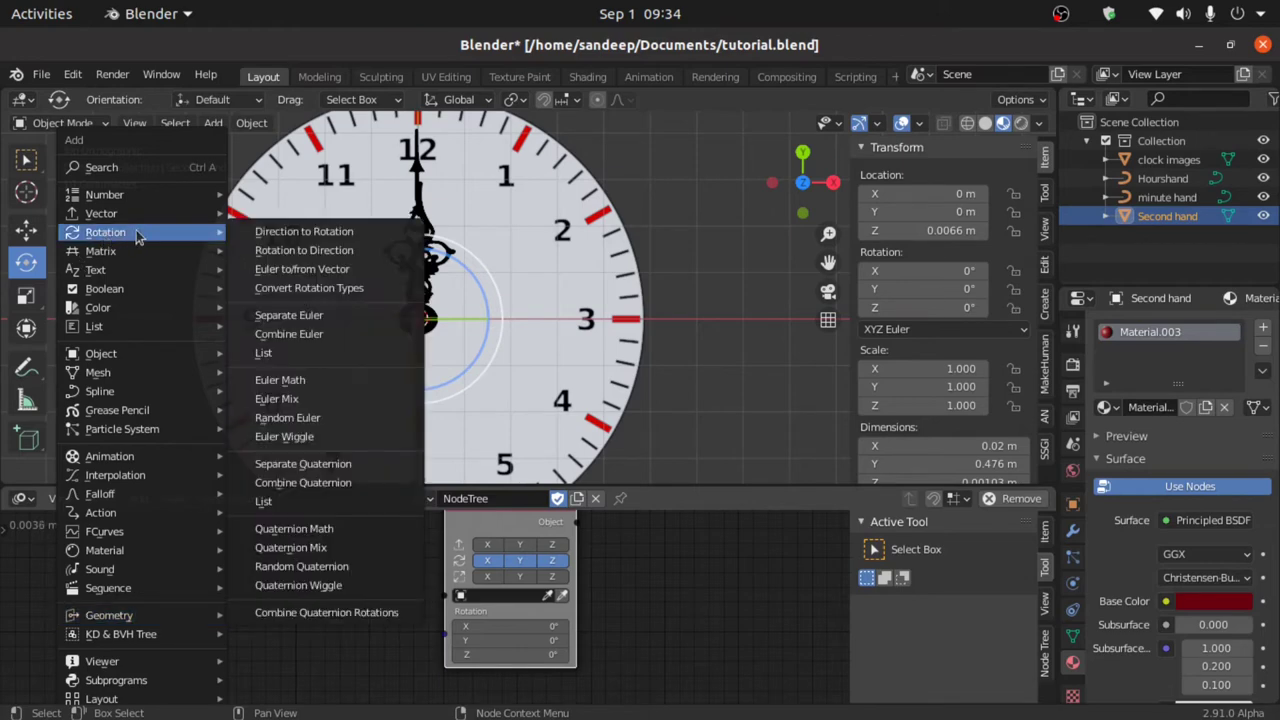
pyautogui.click(320, 340)
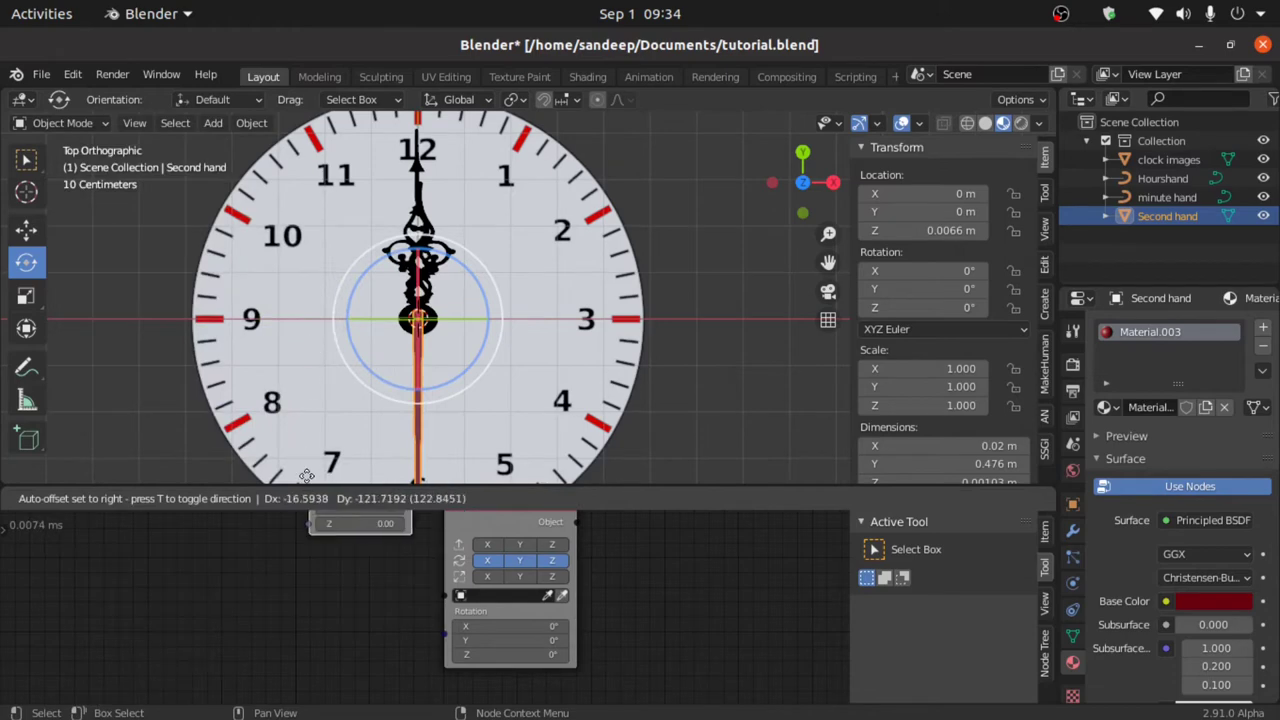
pyautogui.click(254, 568)
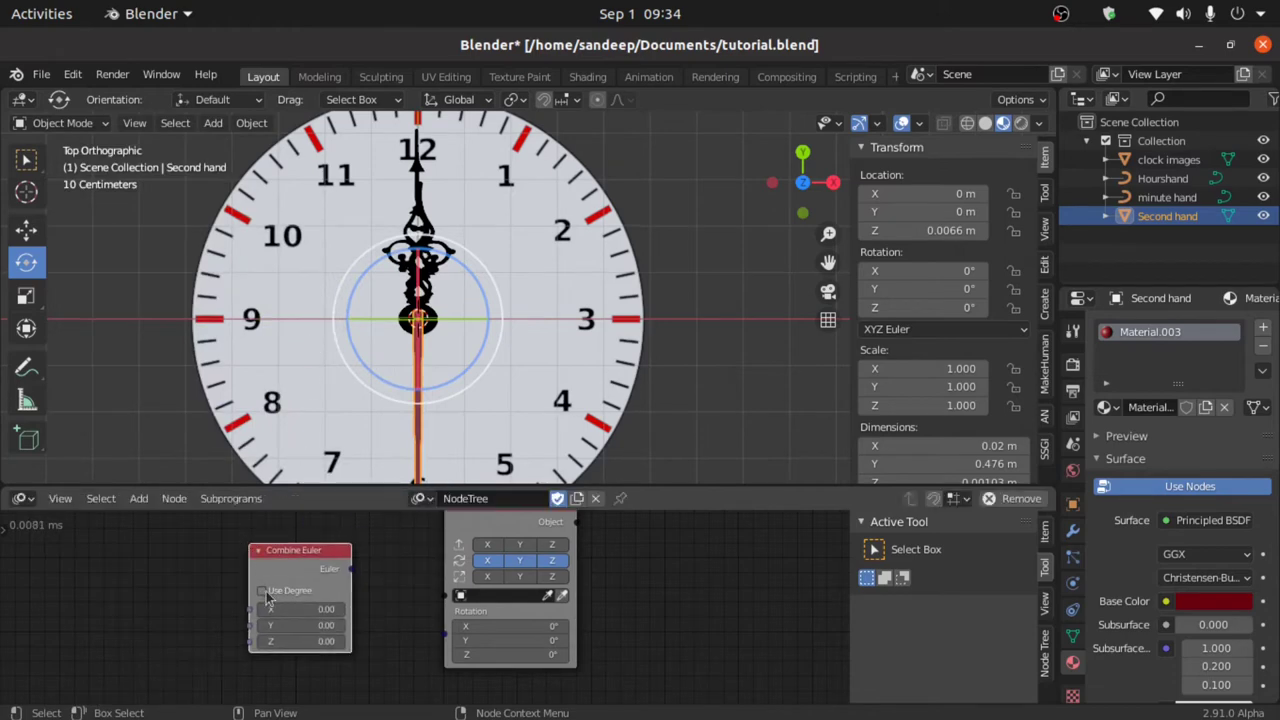
pyautogui.click(263, 591)
pyautogui.moveTo(351, 568); pyautogui.dragTo(446, 638)
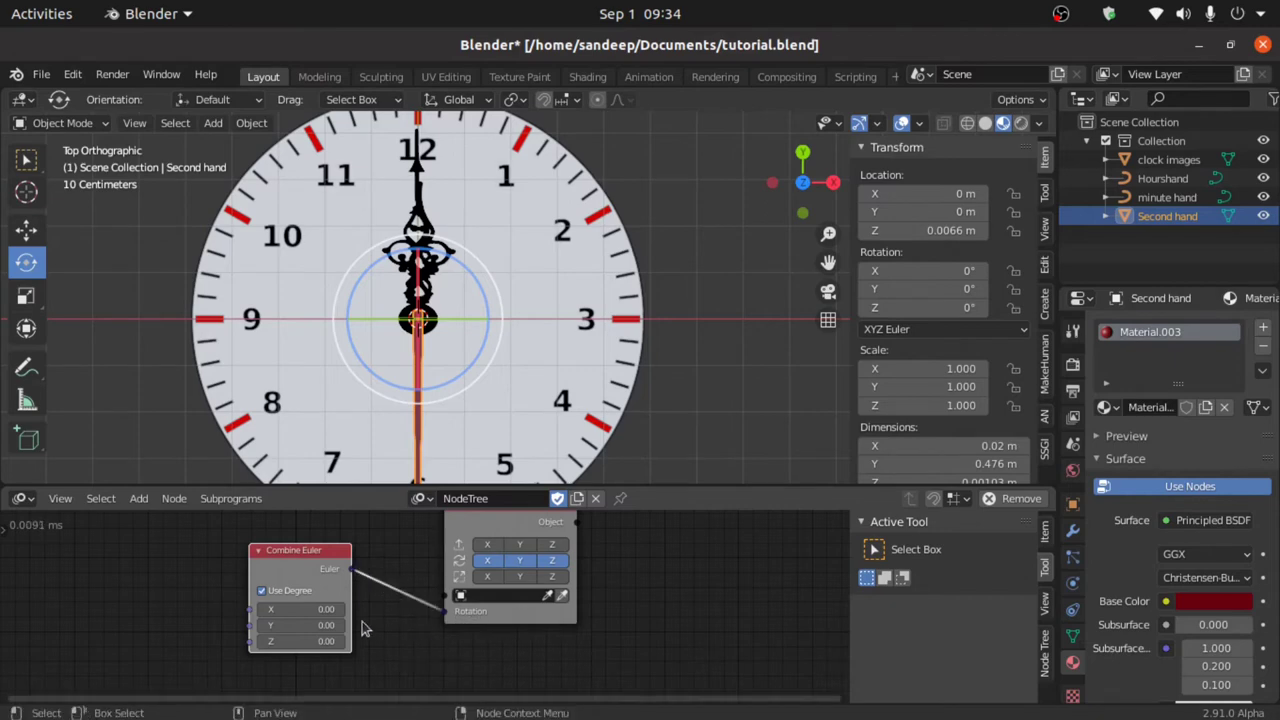
pyautogui.moveTo(303, 562); pyautogui.dragTo(326, 555)
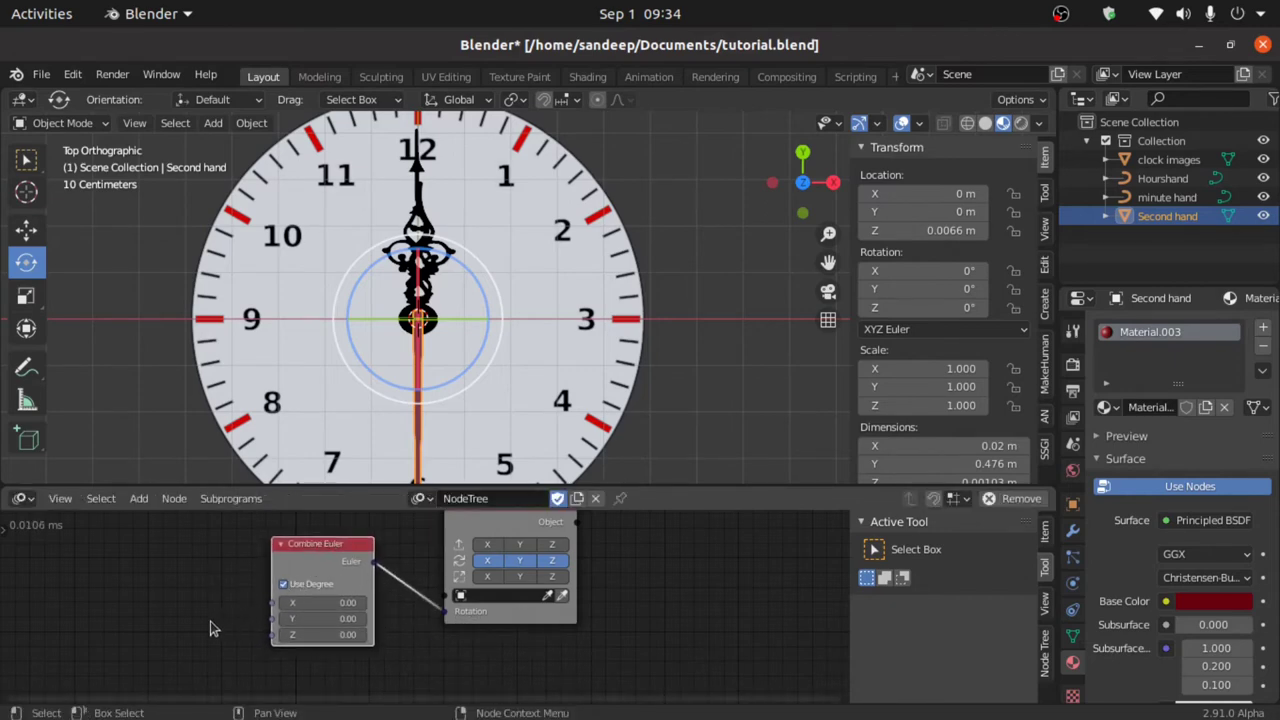
# Step: Add a Time Info node, link its Frame to Combine Euler's Z, and test playback
pyautogui.hotkey('shift', 'a')
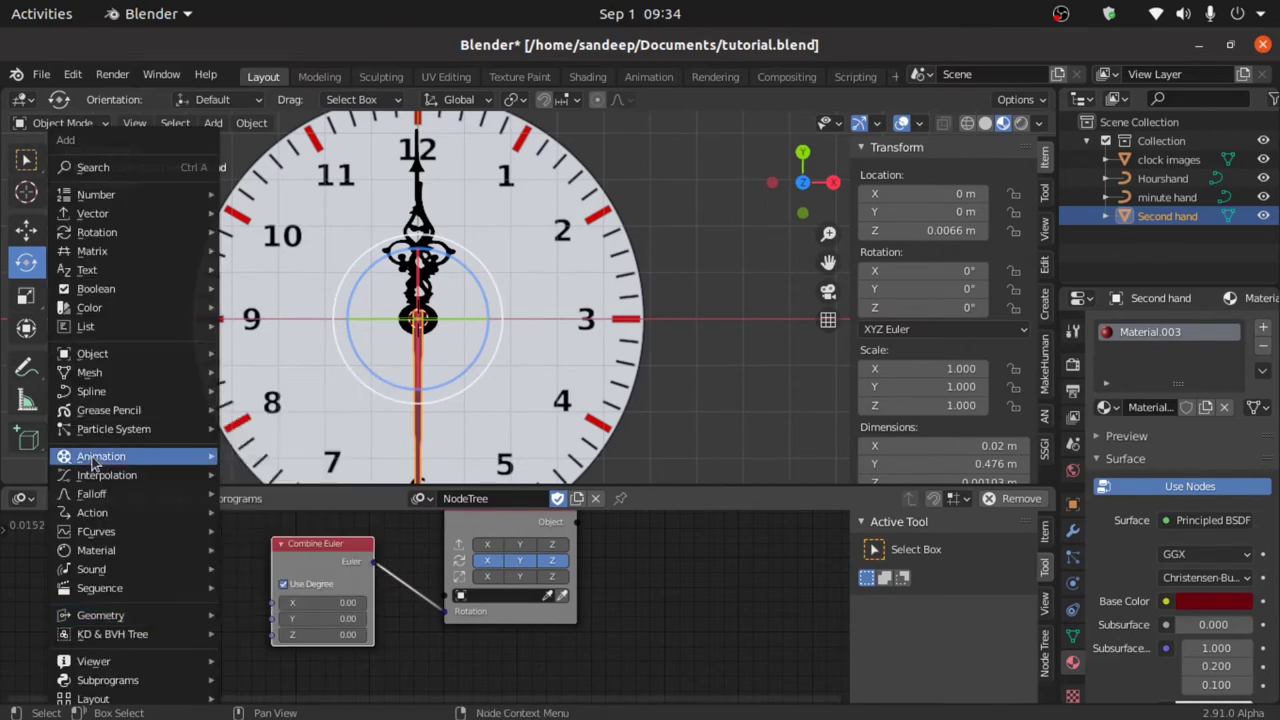
pyautogui.moveTo(110, 463)
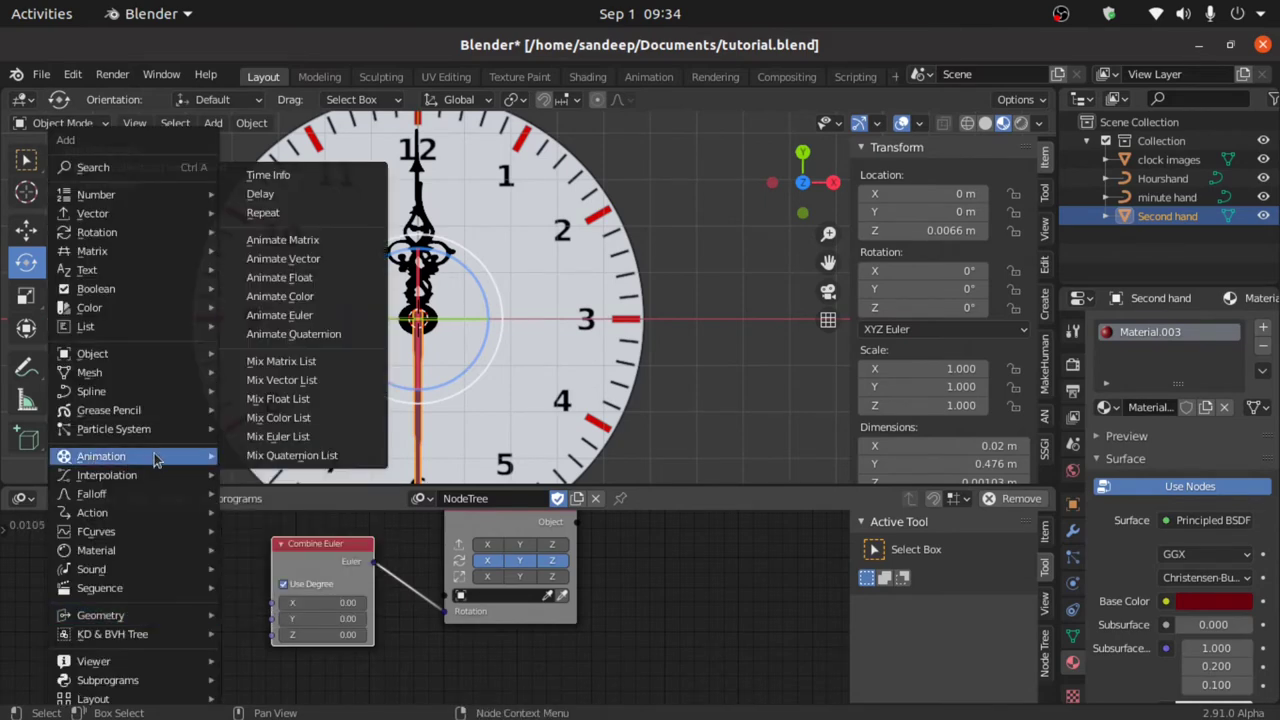
pyautogui.click(284, 183)
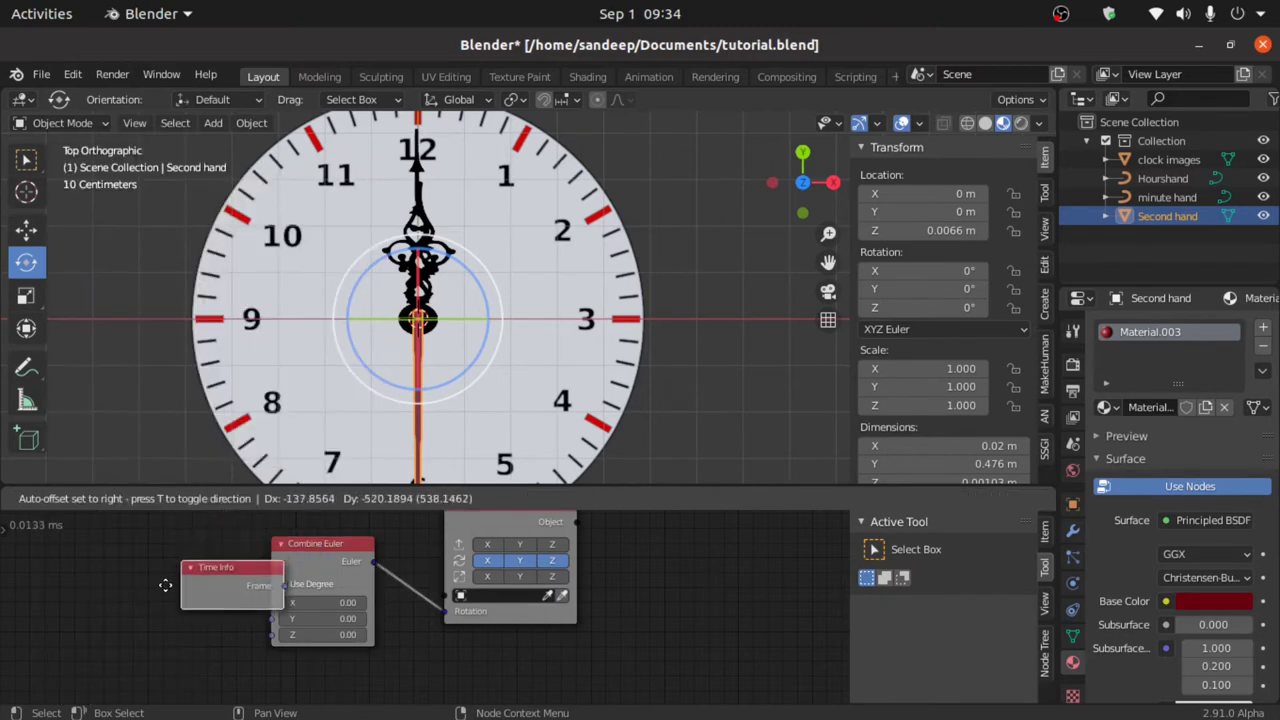
pyautogui.click(45, 560)
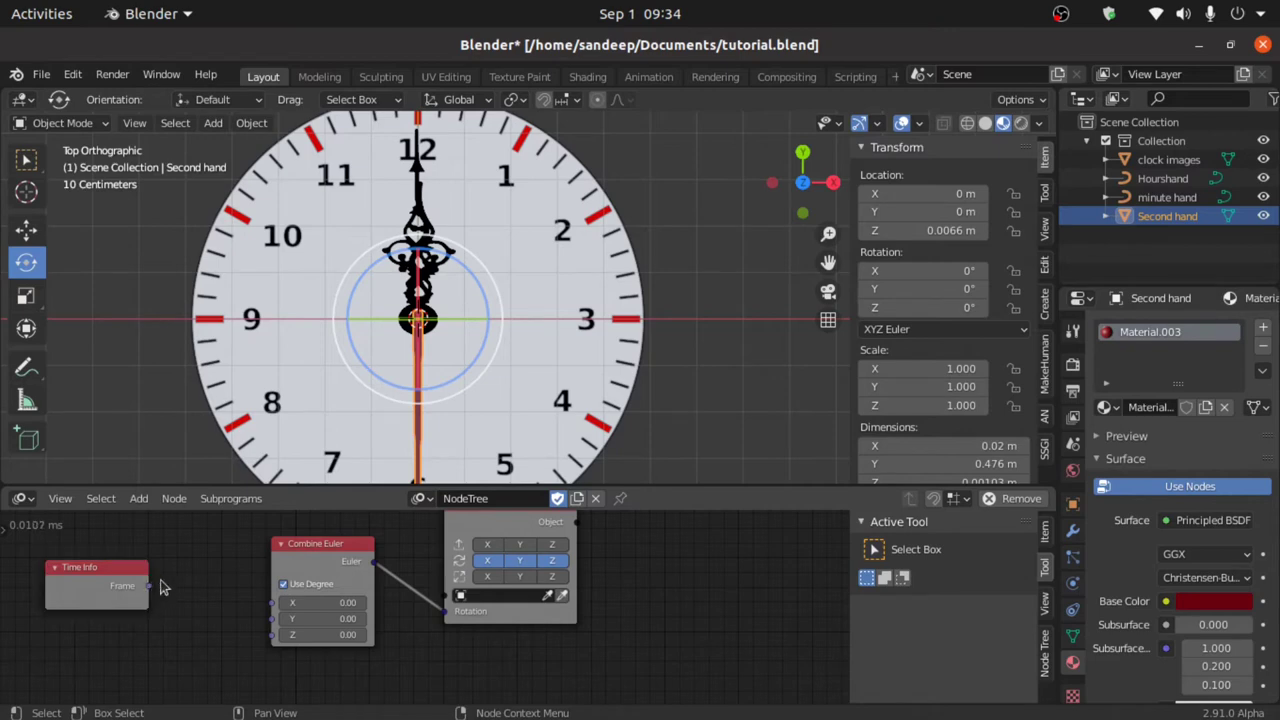
pyautogui.moveTo(149, 586); pyautogui.dragTo(230, 658)
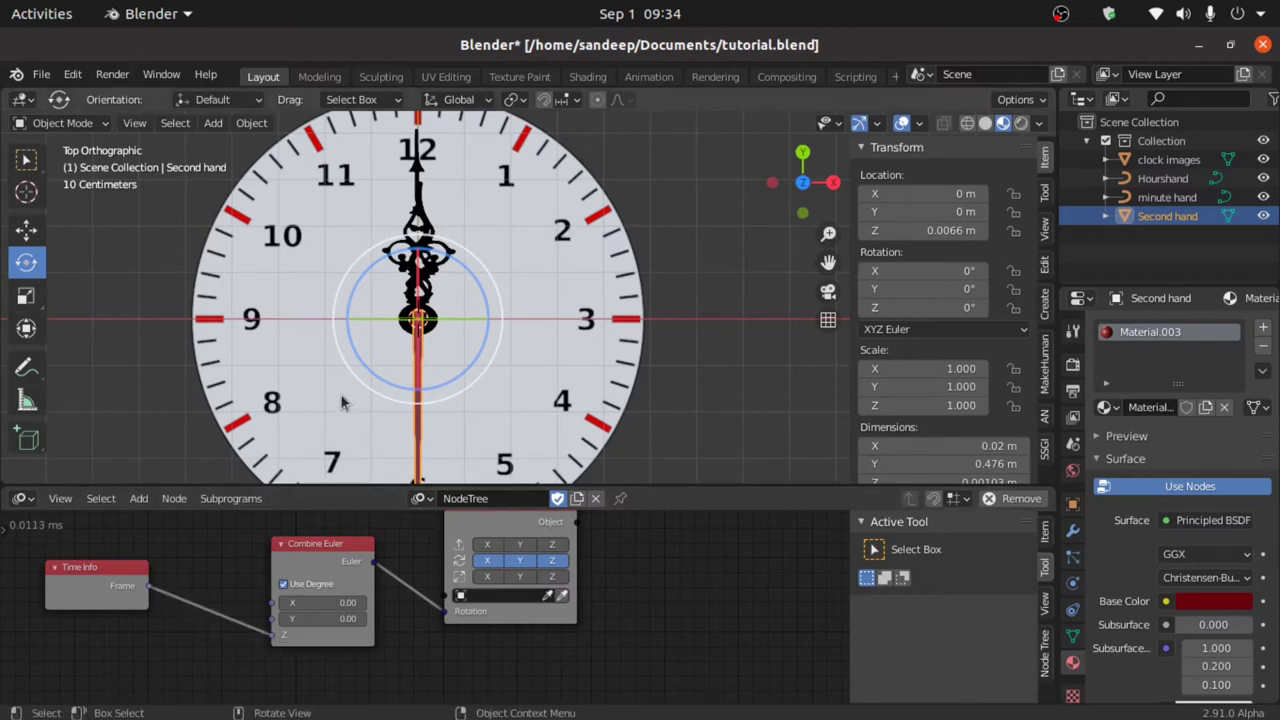
pyautogui.press('space')
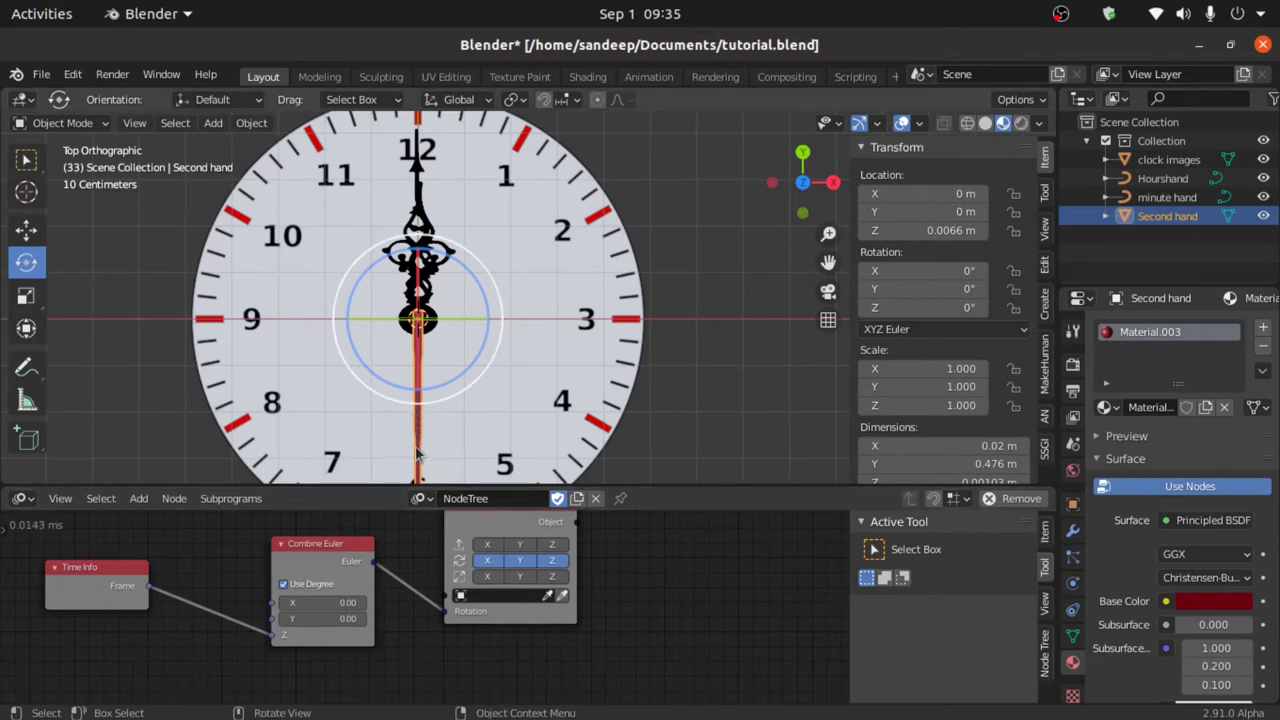
# Step: Make the output node drive the Second hand and split the viewport to add a Timeline area
pyautogui.click(563, 597)
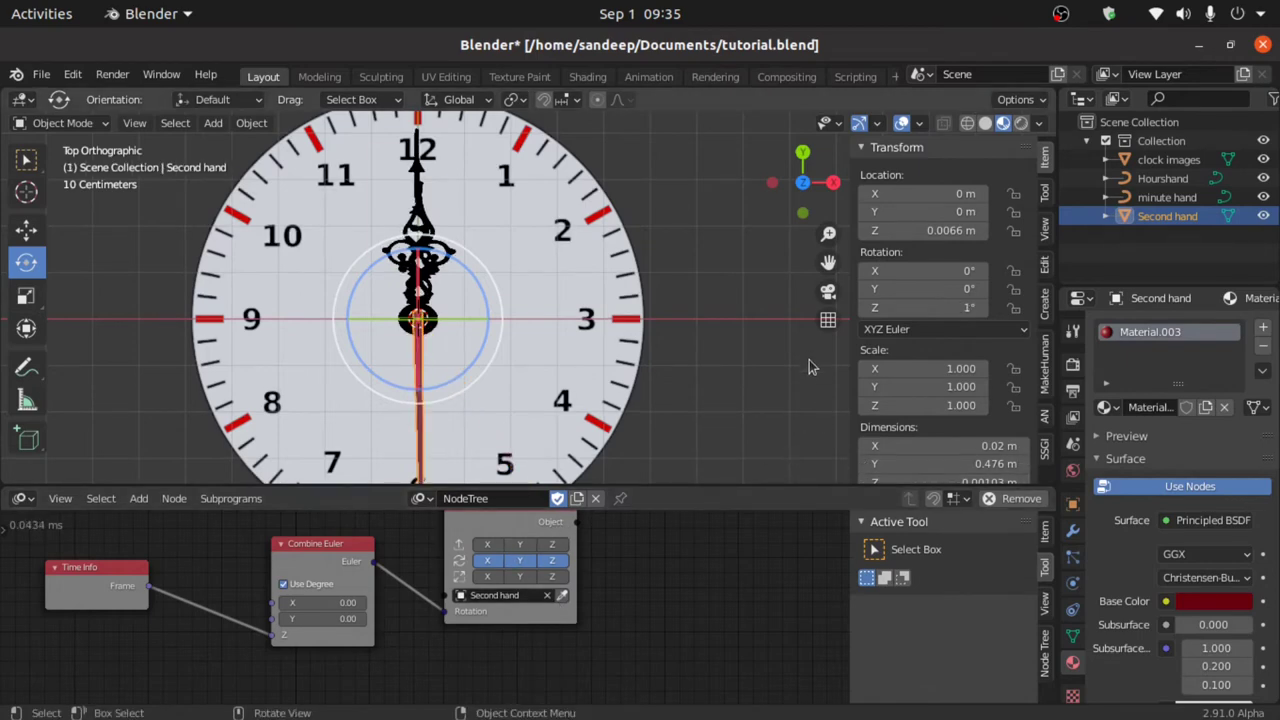
pyautogui.press('n')
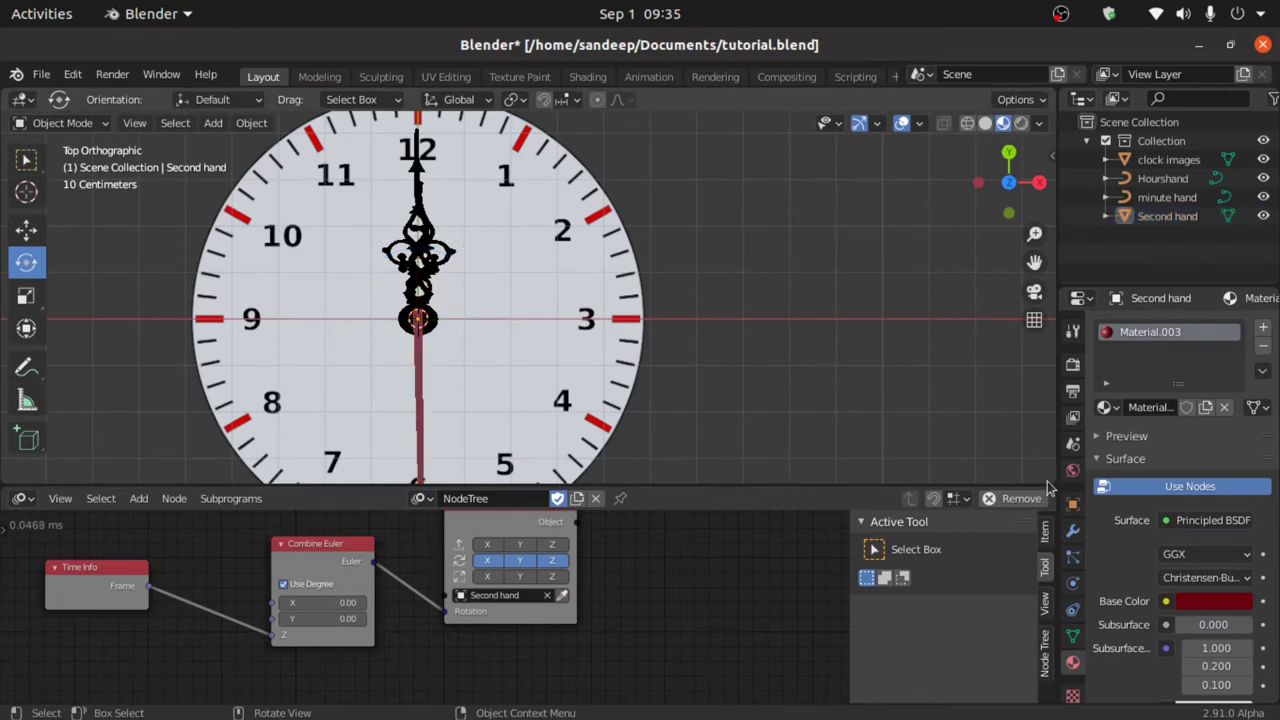
pyautogui.moveTo(1049, 451); pyautogui.dragTo(1043, 433)
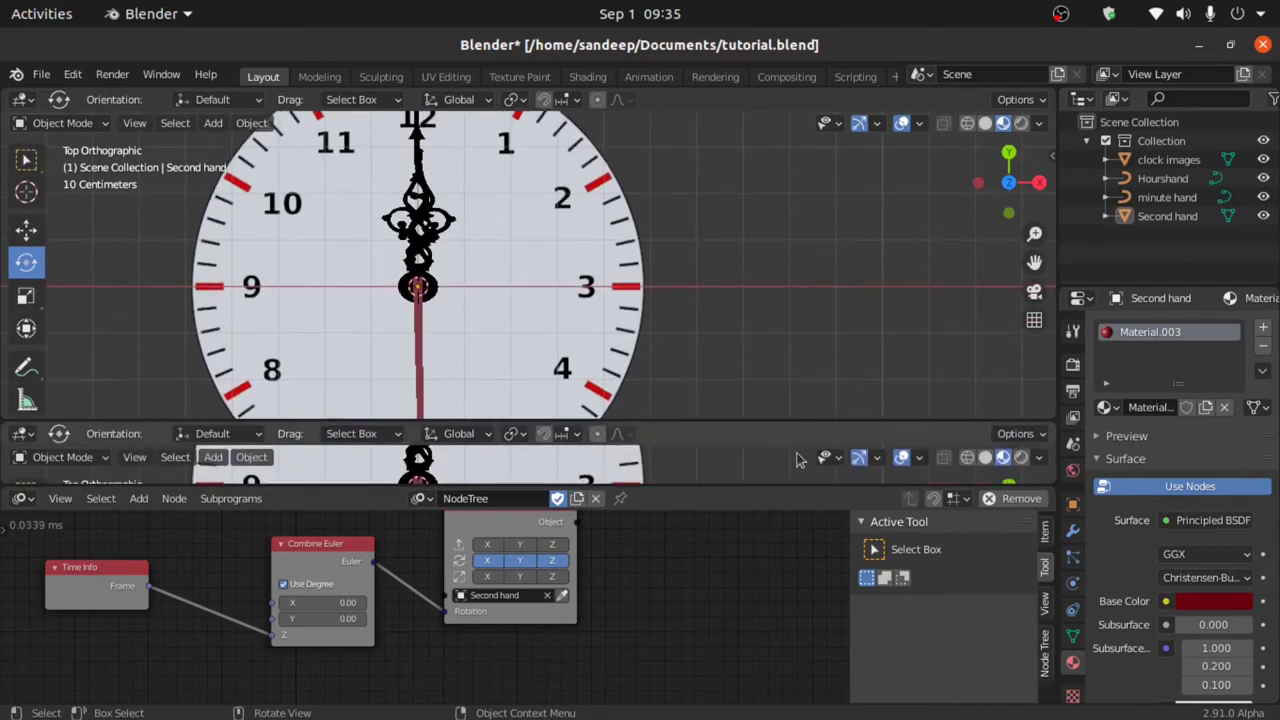
pyautogui.click(22, 433)
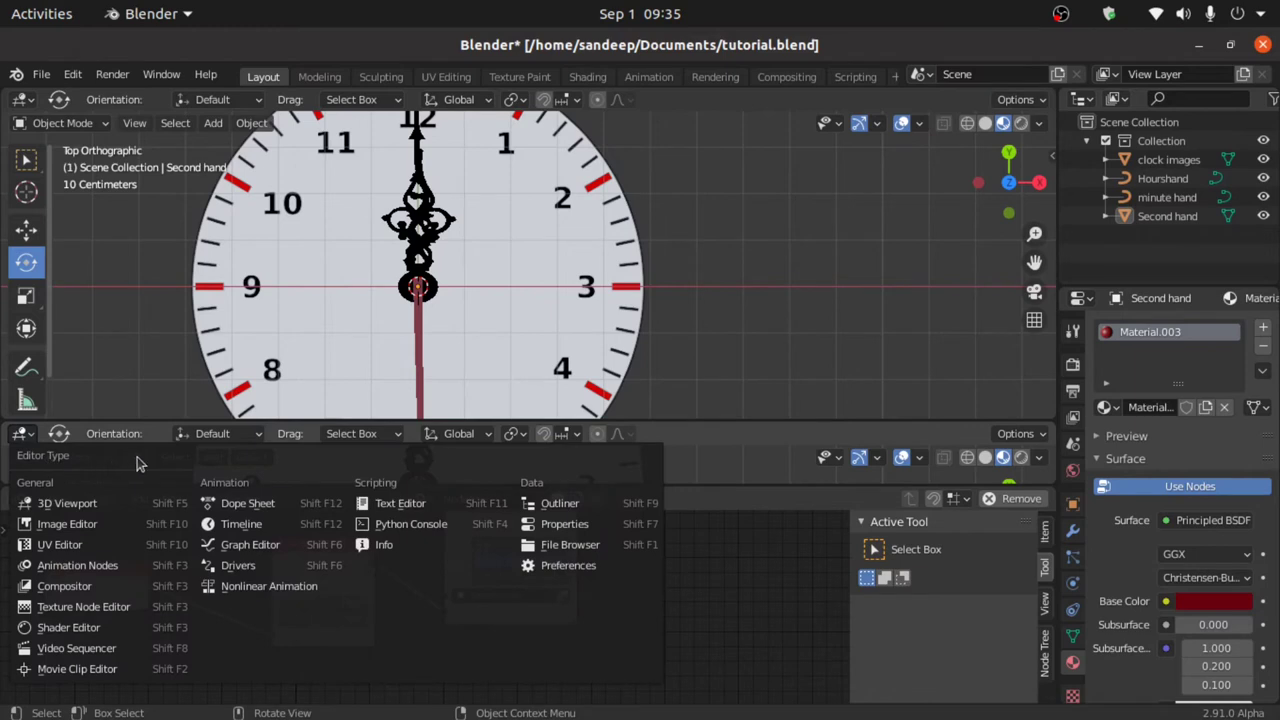
pyautogui.click(250, 531)
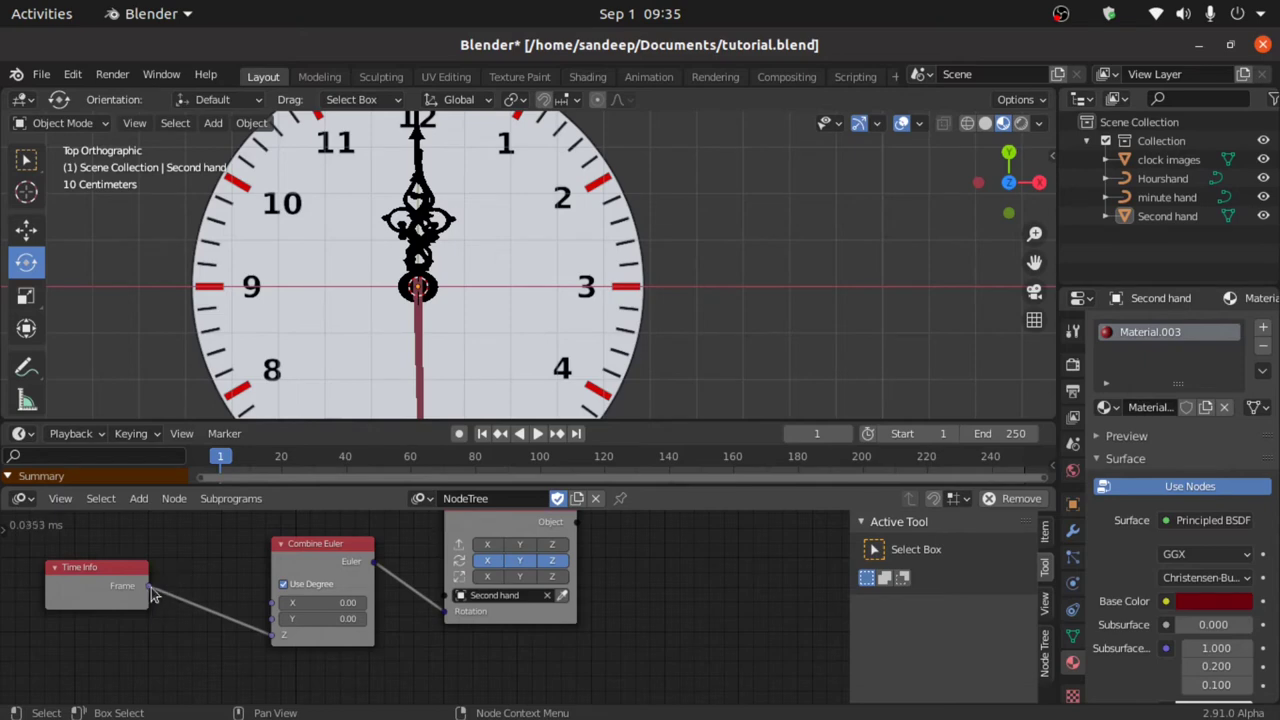
pyautogui.hotkey('ctrl', 'z')
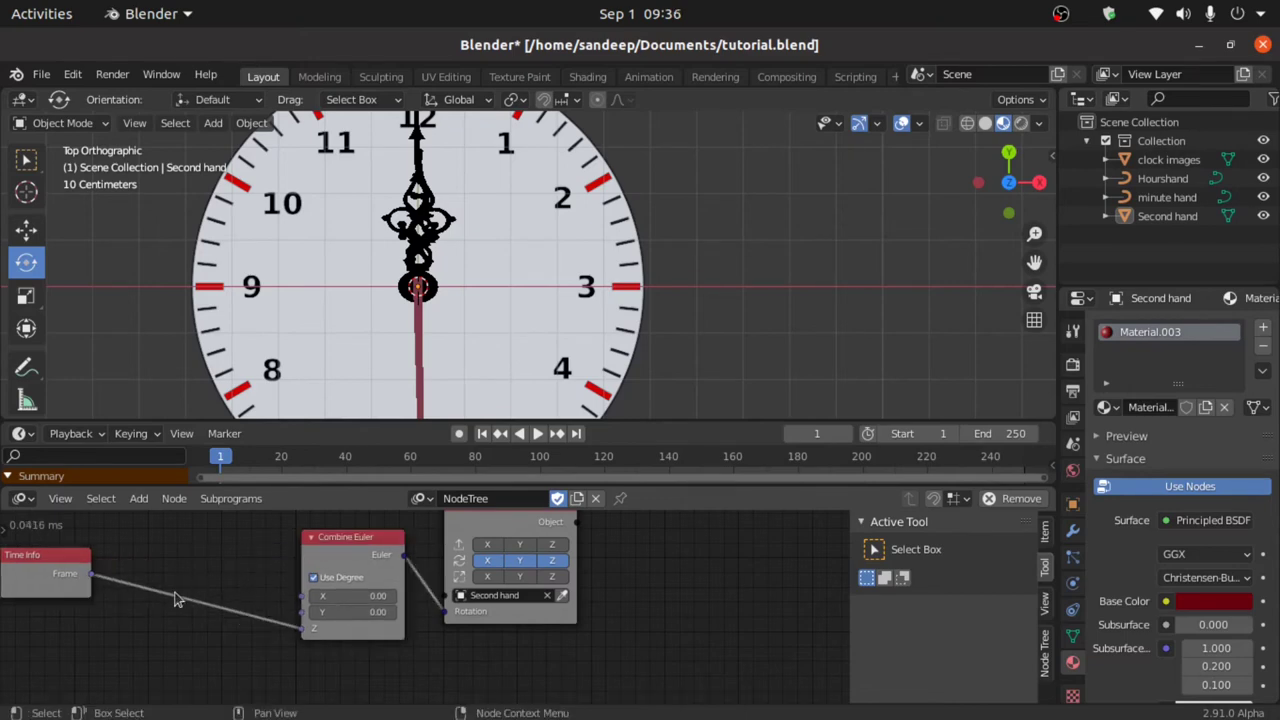
# Step: Insert a Math node set to Snap into the Frame-to-Z link
pyautogui.hotkey('shift', 'a')
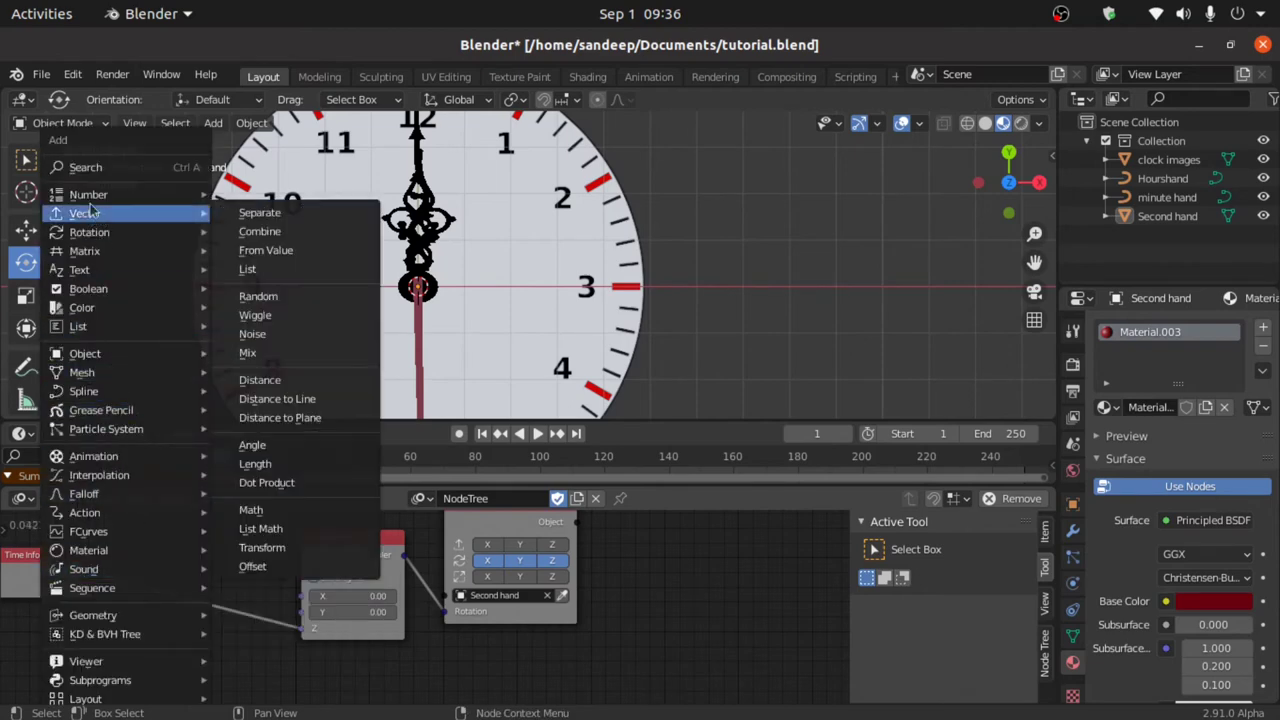
pyautogui.moveTo(96, 198)
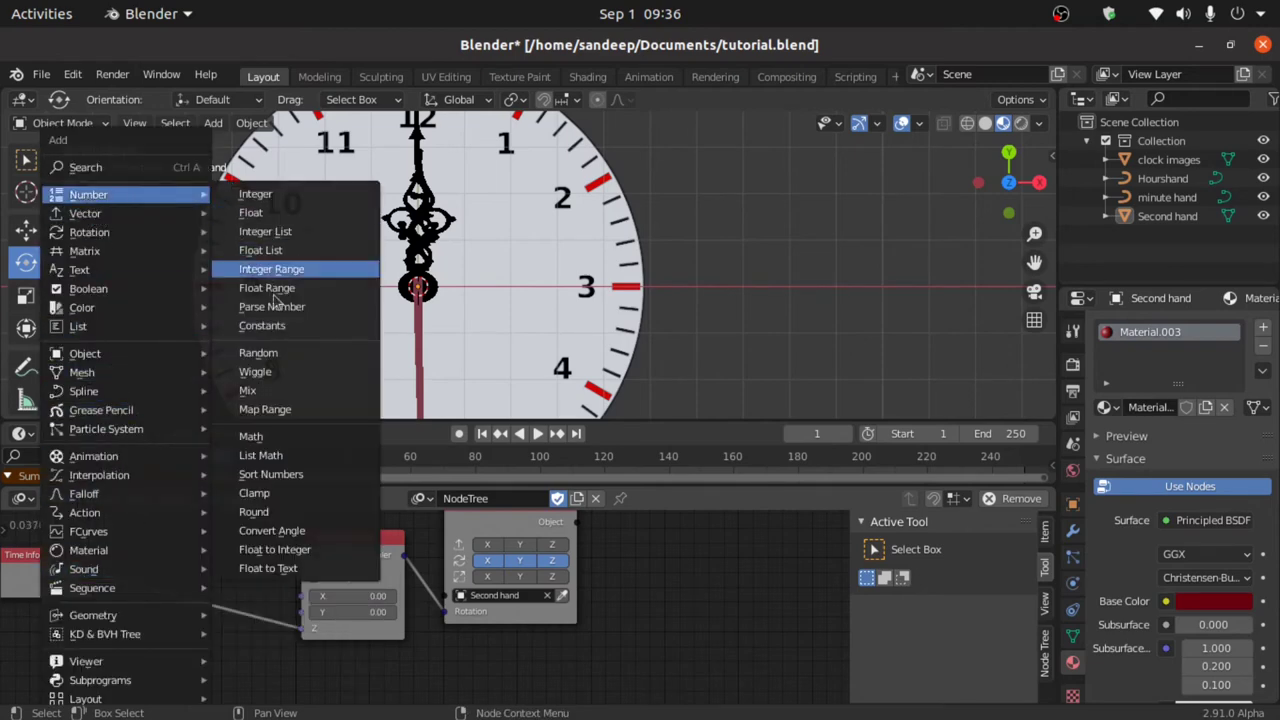
pyautogui.click(252, 437)
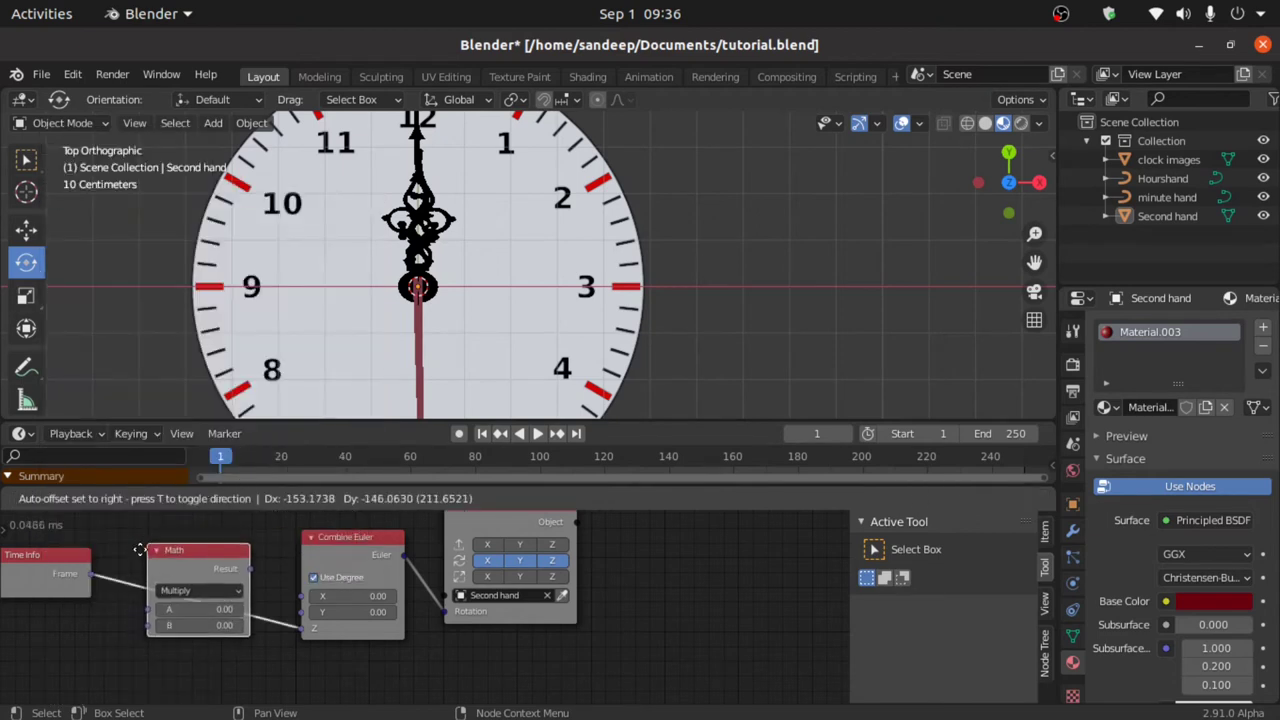
pyautogui.click(126, 549)
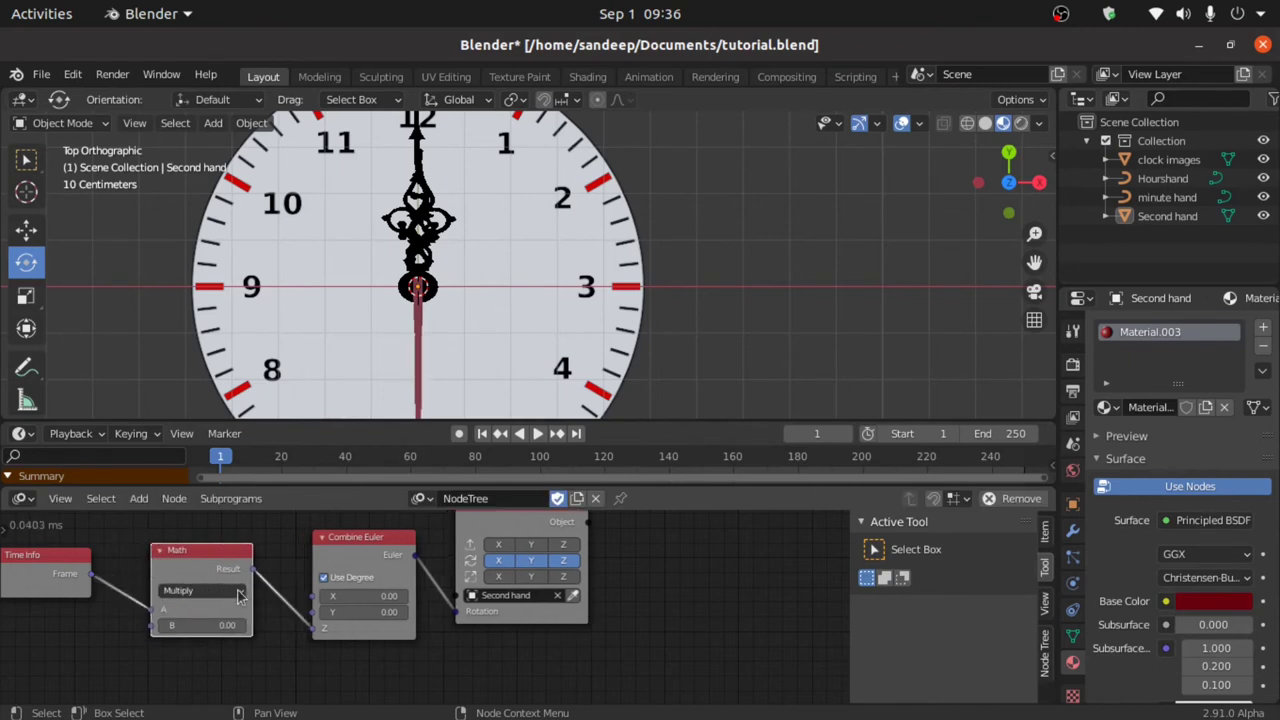
pyautogui.click(241, 597)
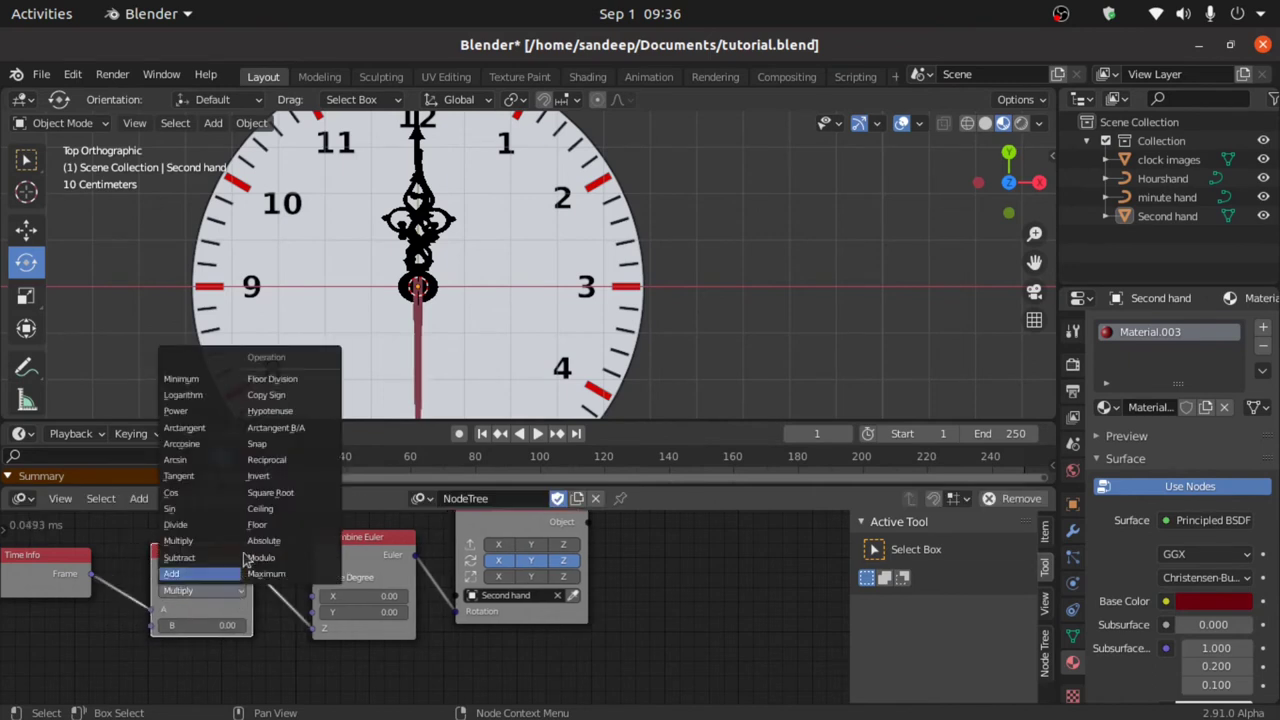
pyautogui.click(262, 447)
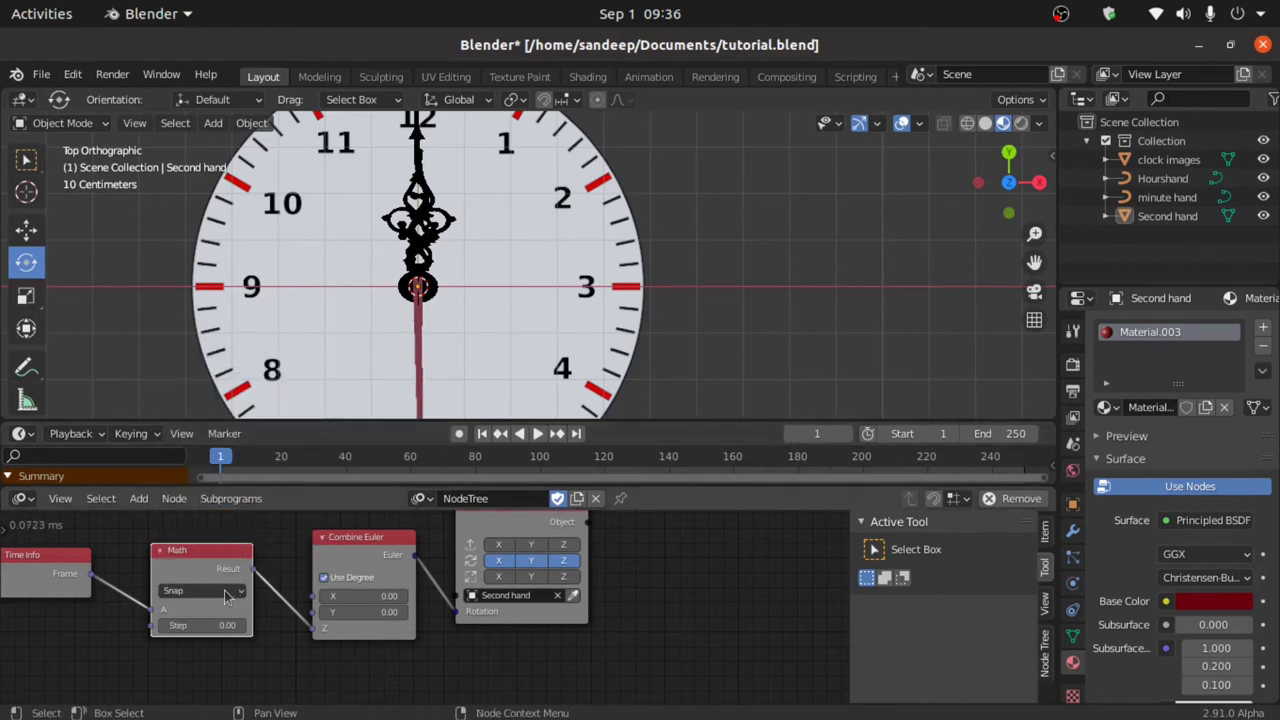
pyautogui.moveTo(188, 562); pyautogui.dragTo(153, 551)
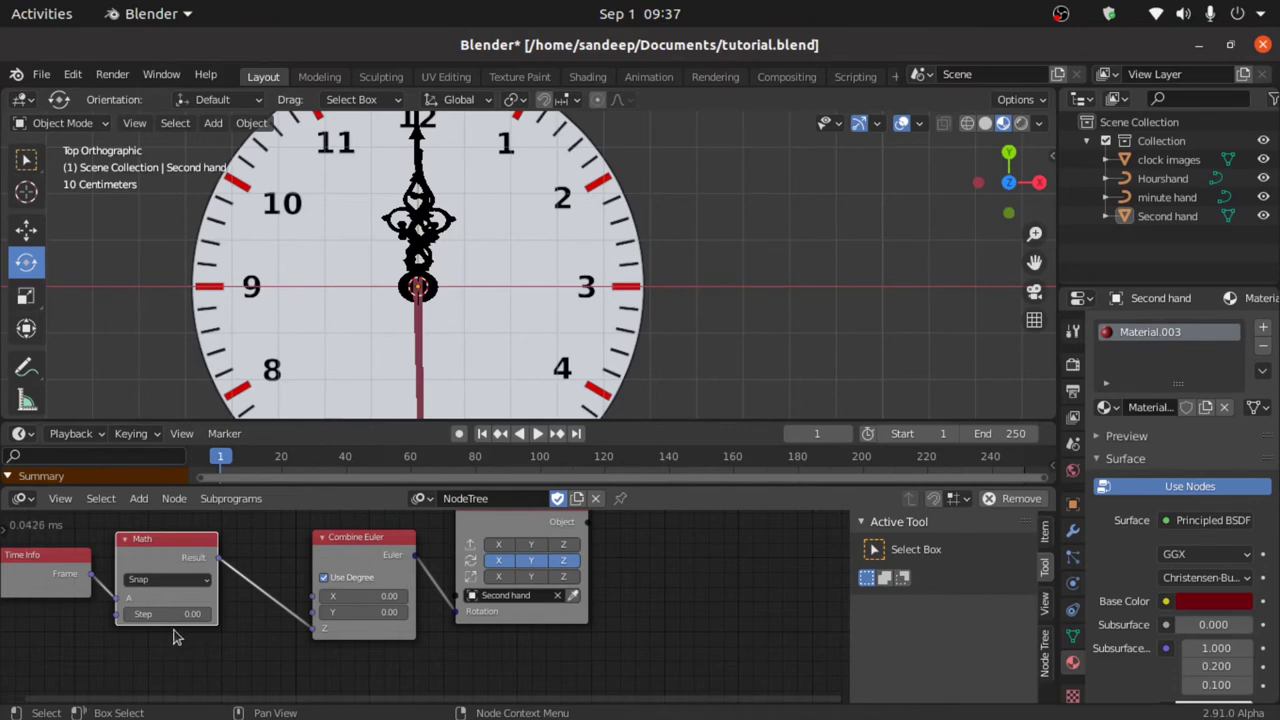
# Step: Set the Snap node's Step to 24 and duplicate it
pyautogui.click(156, 615)
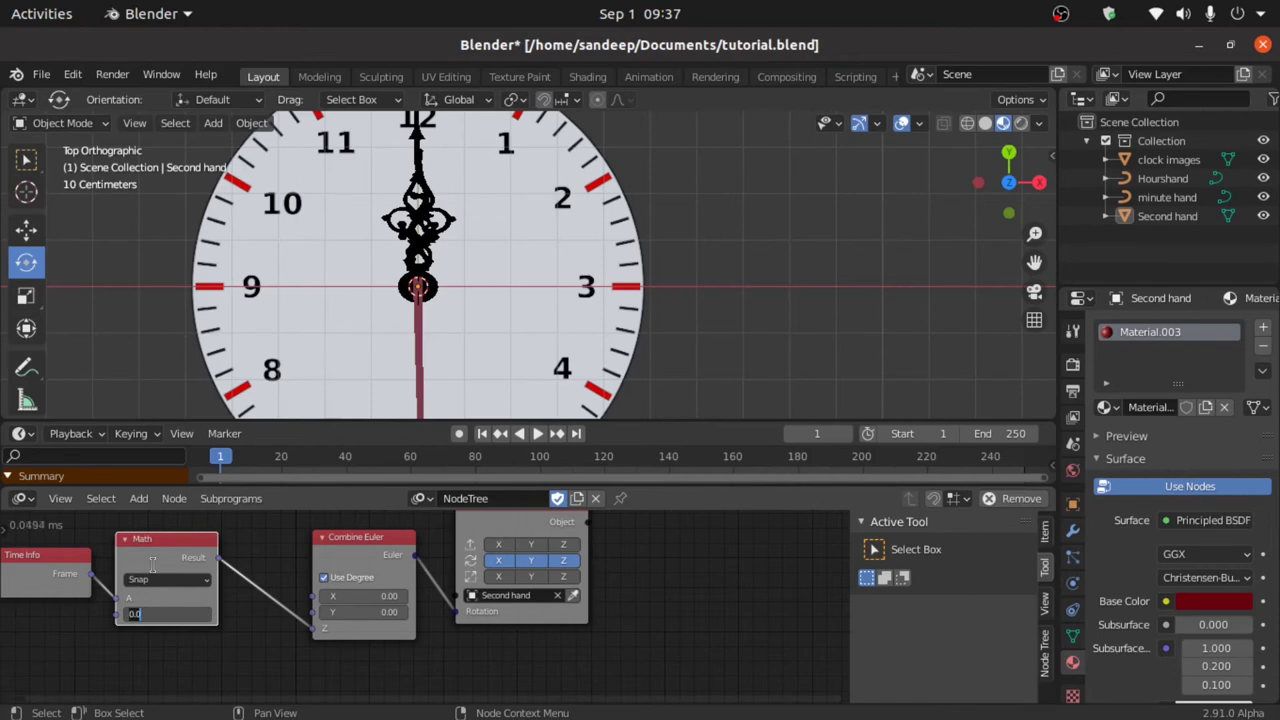
pyautogui.write('24')
pyautogui.press('Return')
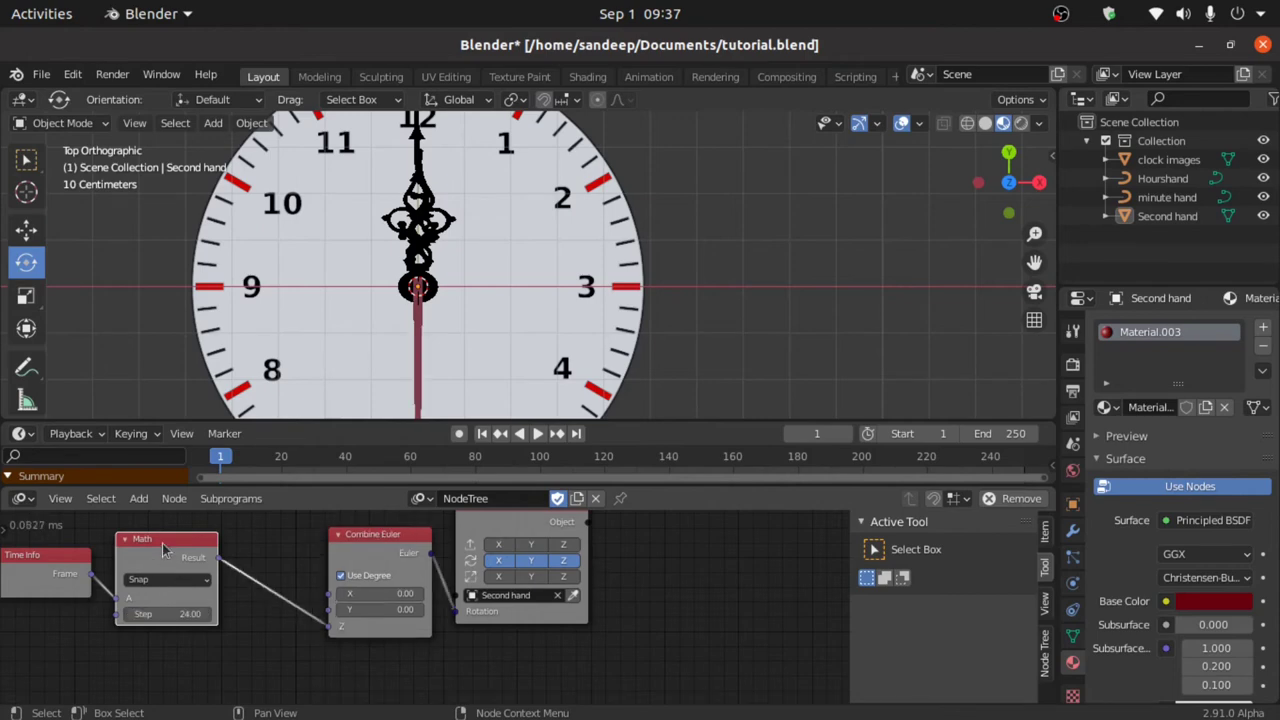
pyautogui.hotkey('shift', 'd')
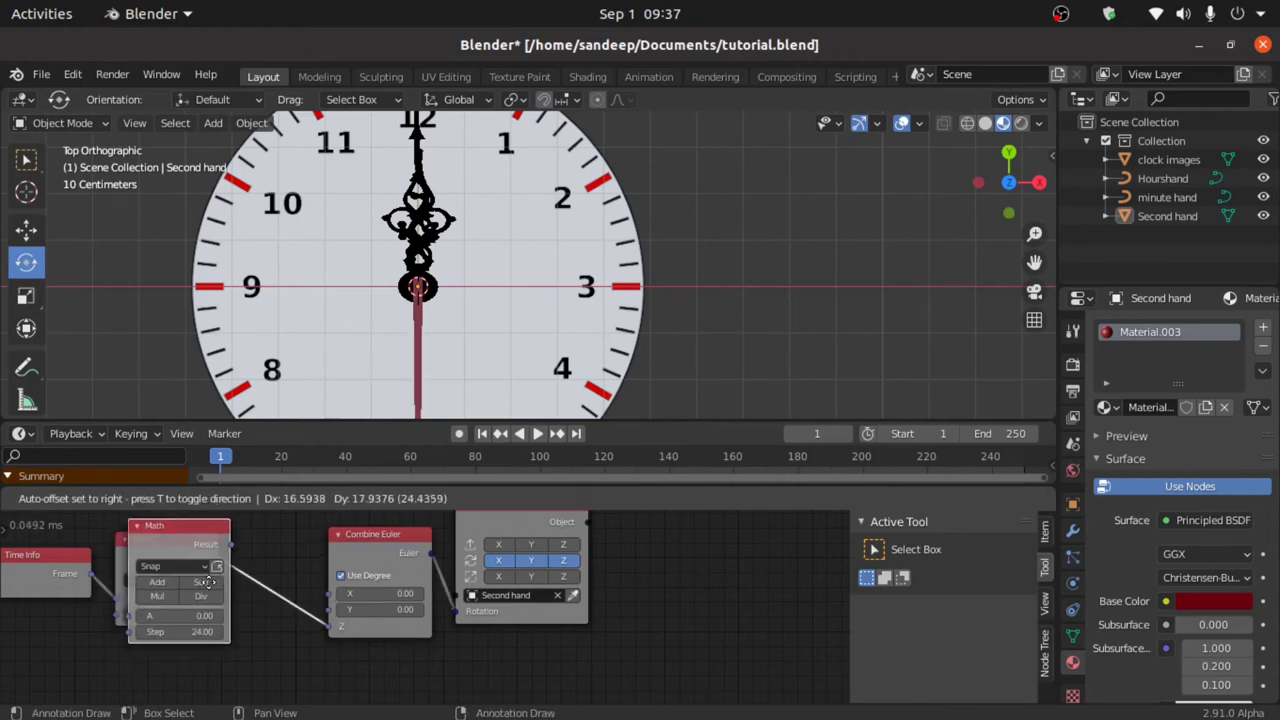
# Step: Place the copied Math node between Snap and Combine Euler and switch it to Divide
pyautogui.click(345, 589)
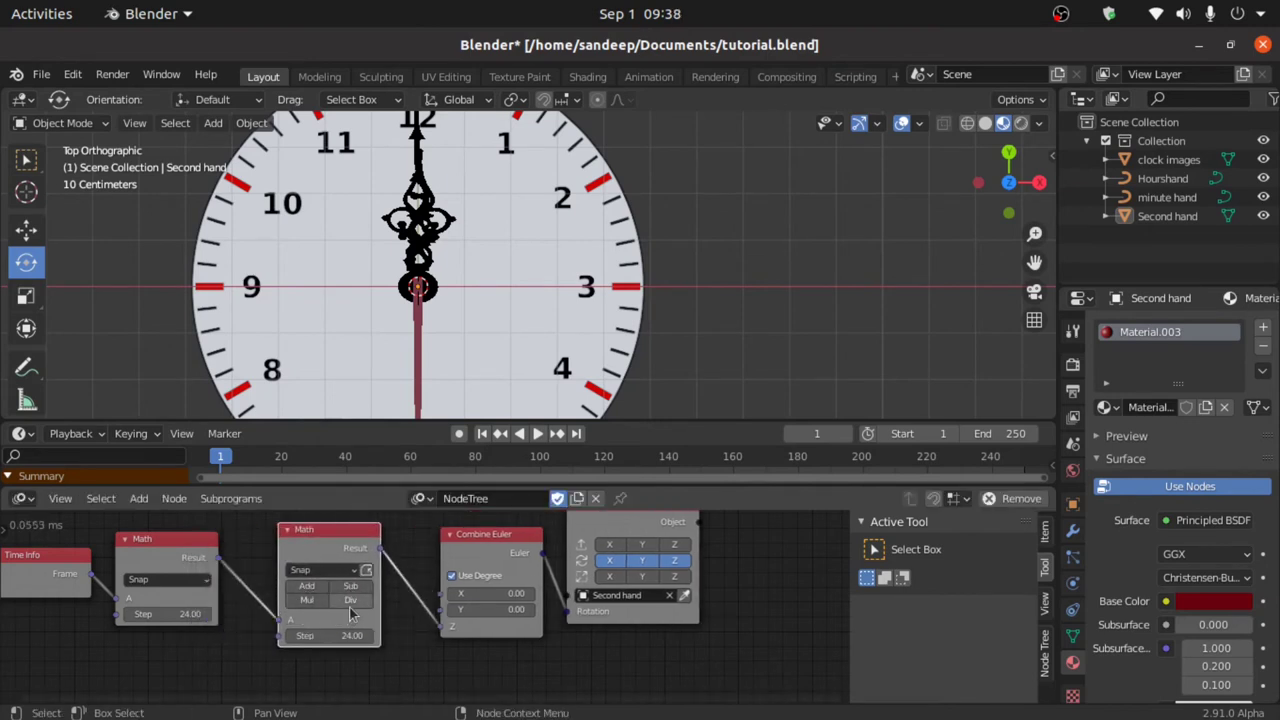
pyautogui.click(345, 602)
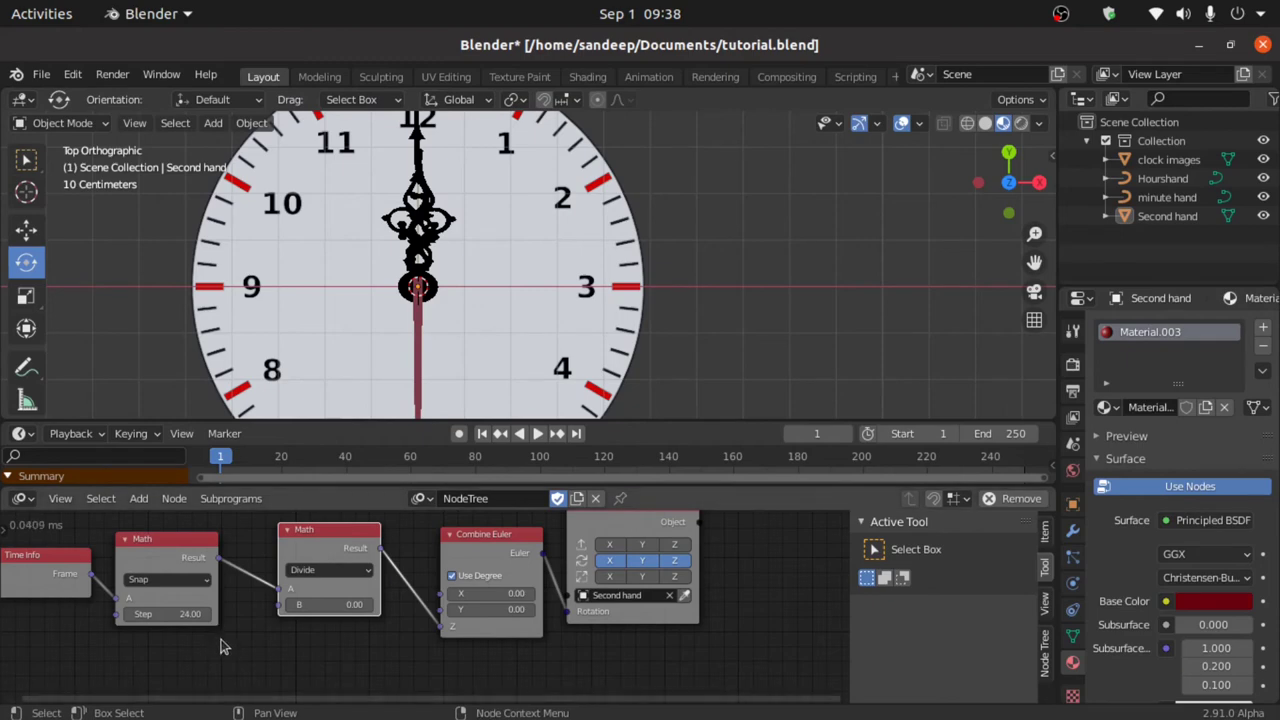
pyautogui.click(333, 604)
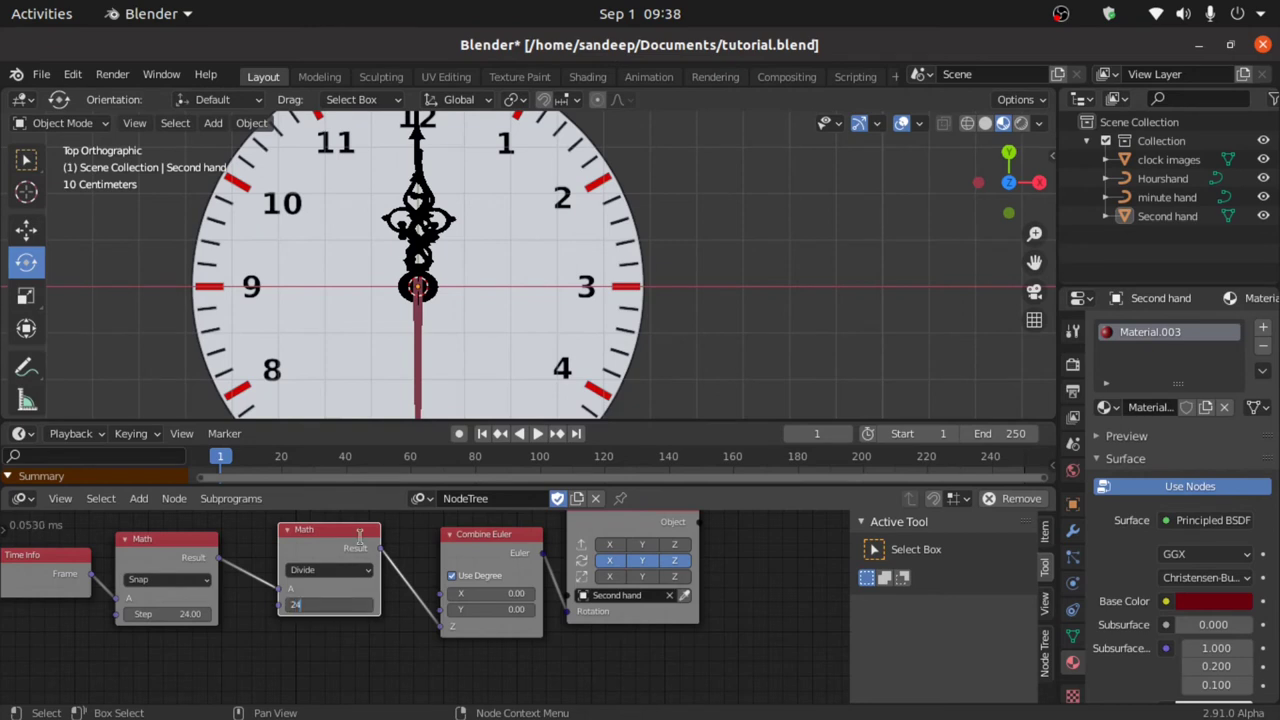
# Step: Enter 24/6 as the divisor, giving B = 4, and zoom out the enlarged node editor
pyautogui.write('24/6')
pyautogui.press('Return')
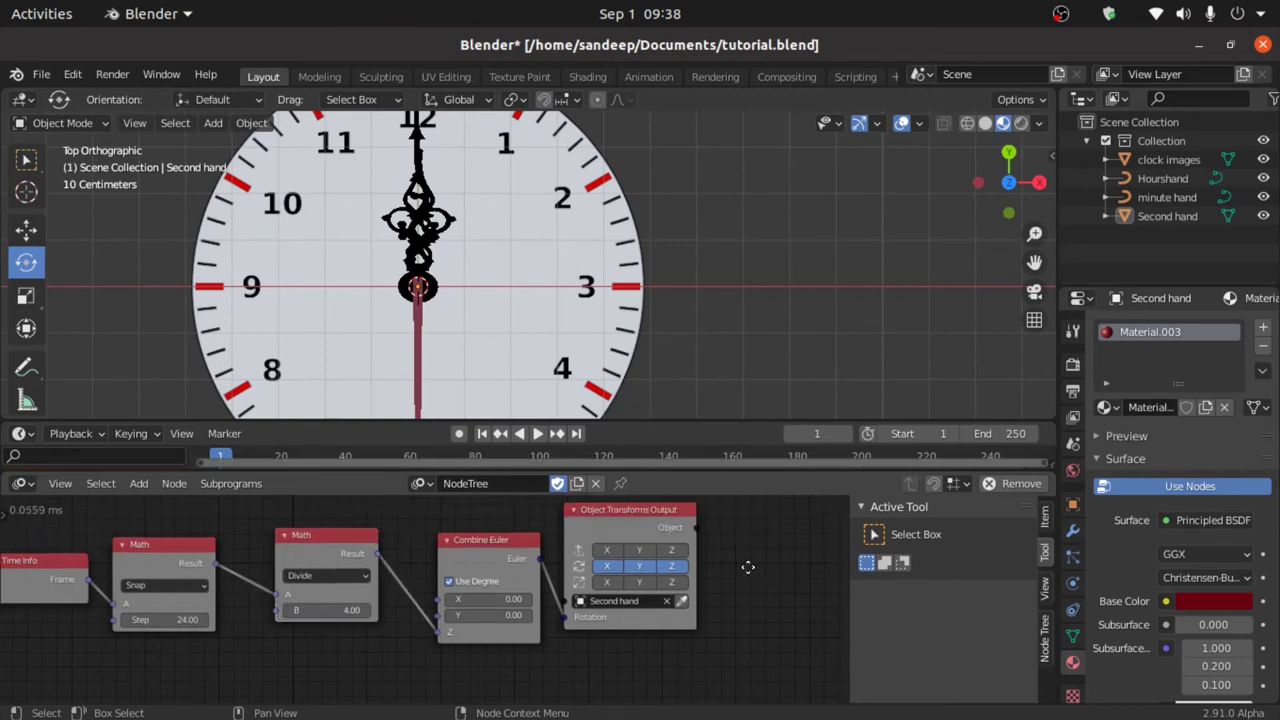
pyautogui.moveTo(749, 566); pyautogui.dragTo(757, 589, button='middle')
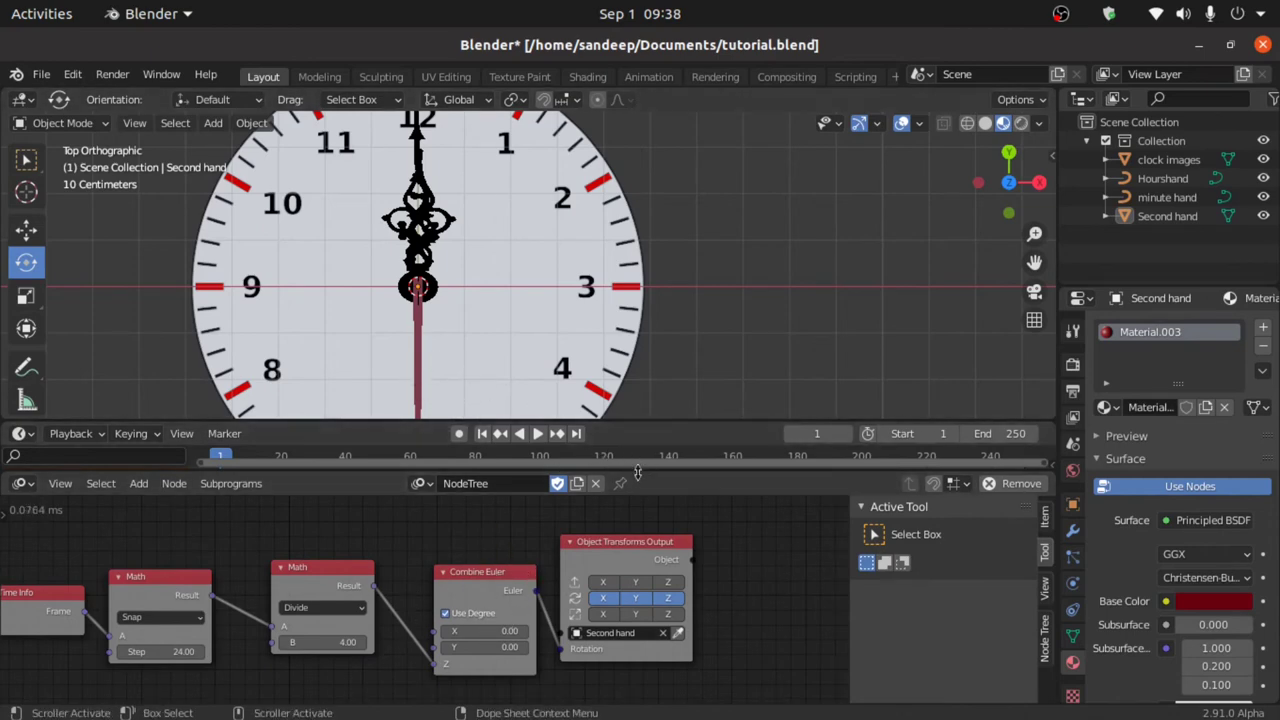
pyautogui.scroll(-3, 655, 590)
pyautogui.moveTo(663, 592); pyautogui.dragTo(671, 601, button='middle')
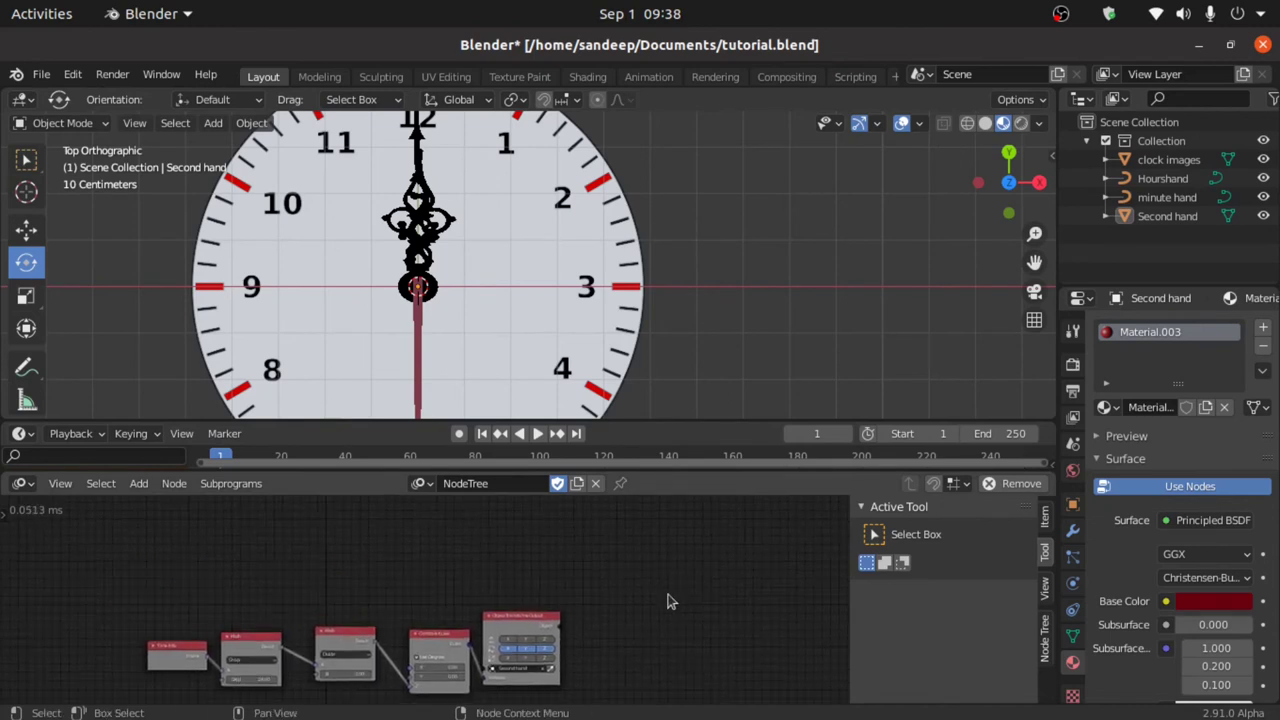
# Step: Duplicate the five-node chain straight upward, then select the minute hand and show the sidebar
pyautogui.moveTo(86, 590); pyautogui.dragTo(634, 700)
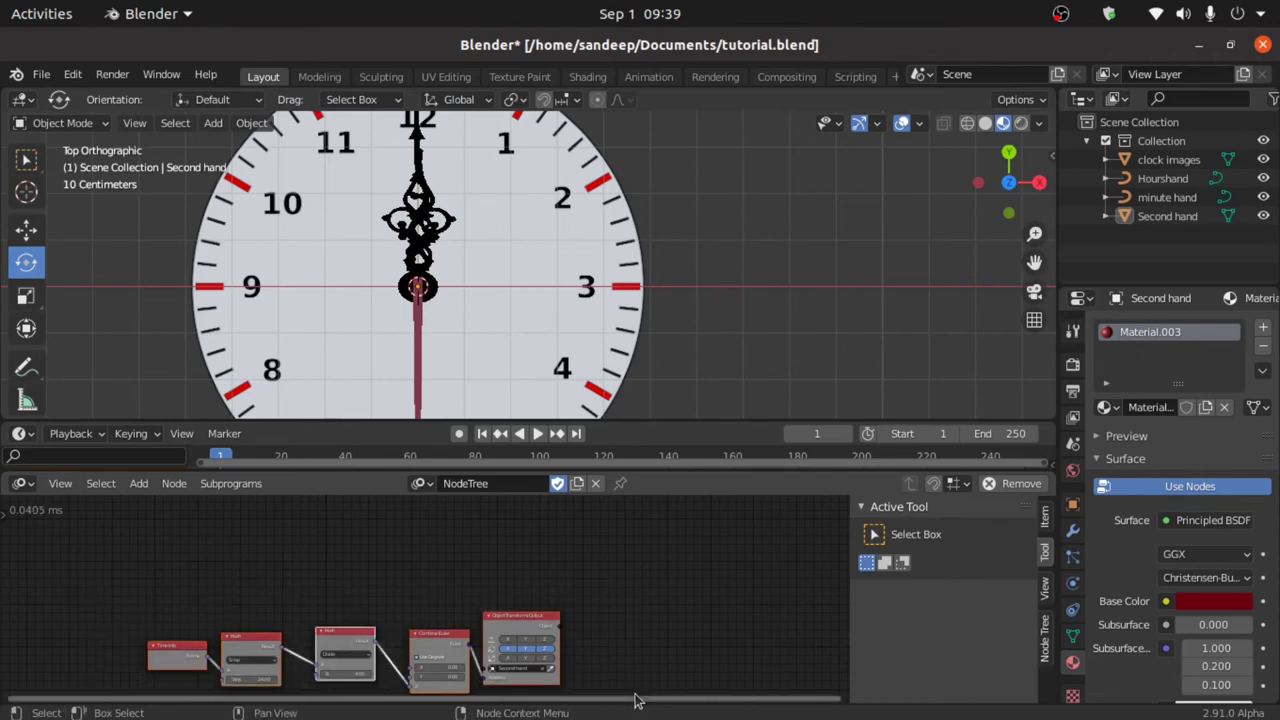
pyautogui.hotkey('shift', 'd')
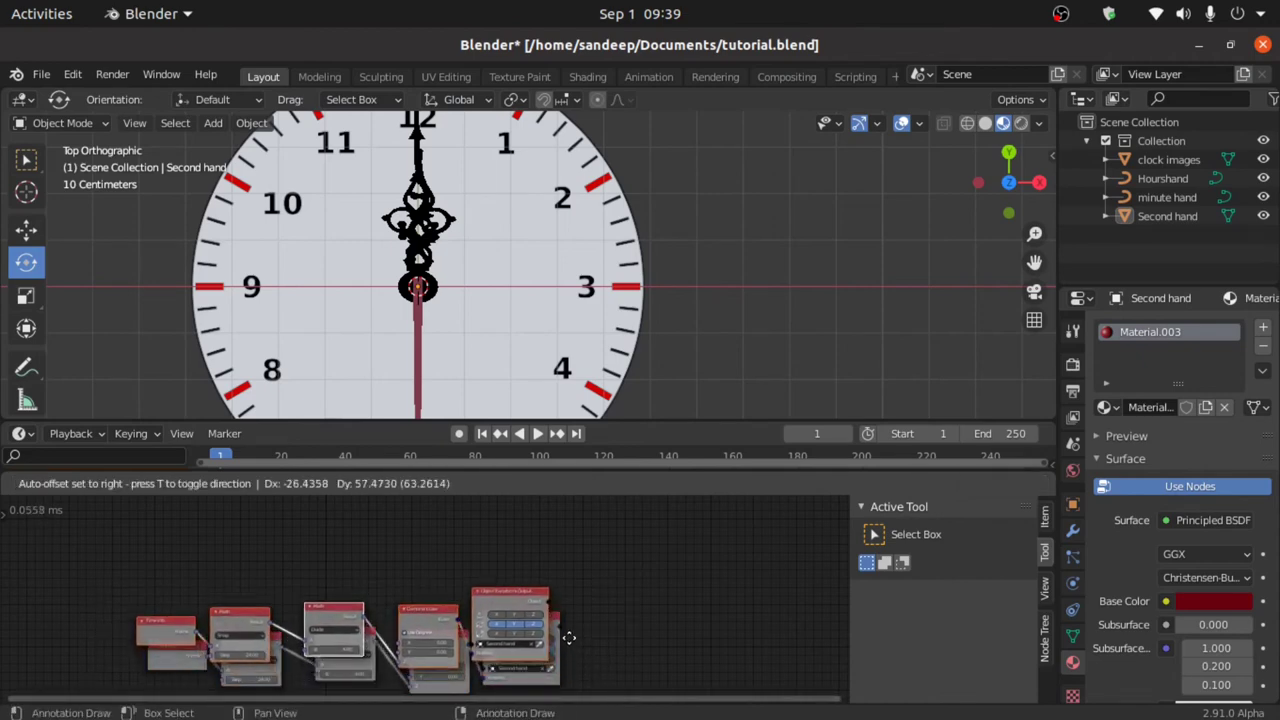
pyautogui.press('y')
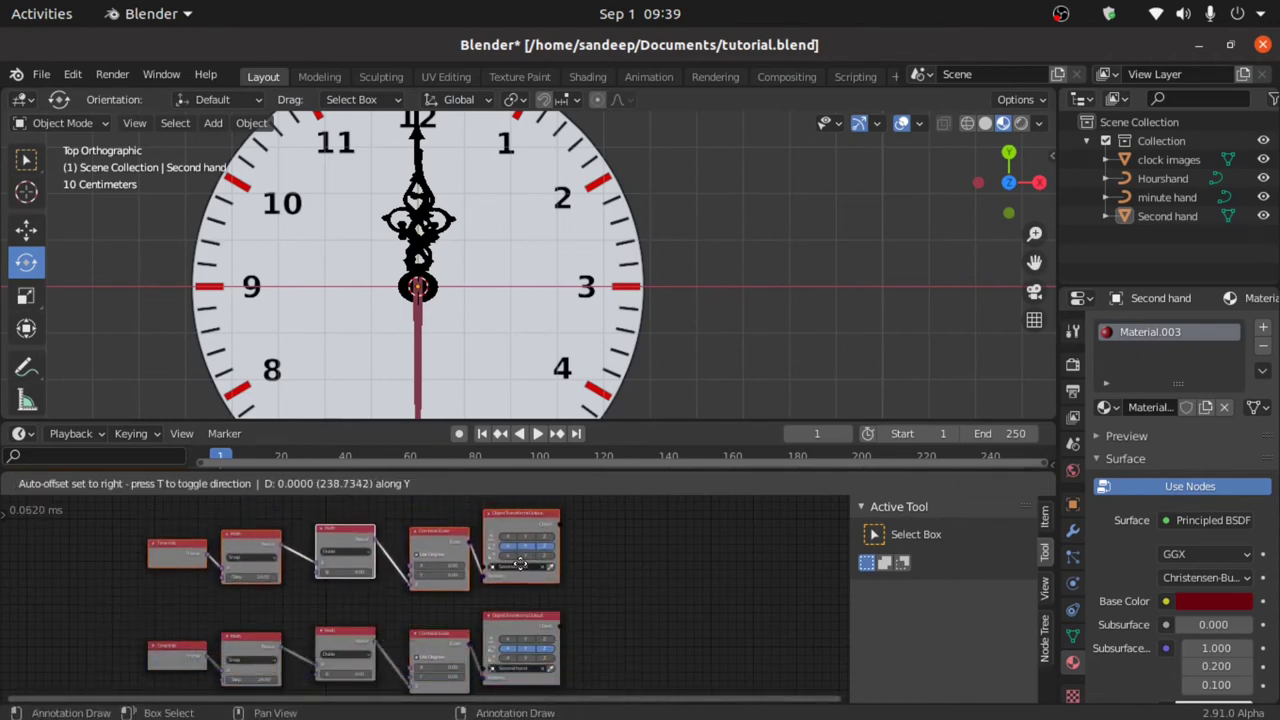
pyautogui.click(528, 568)
pyautogui.click(647, 560)
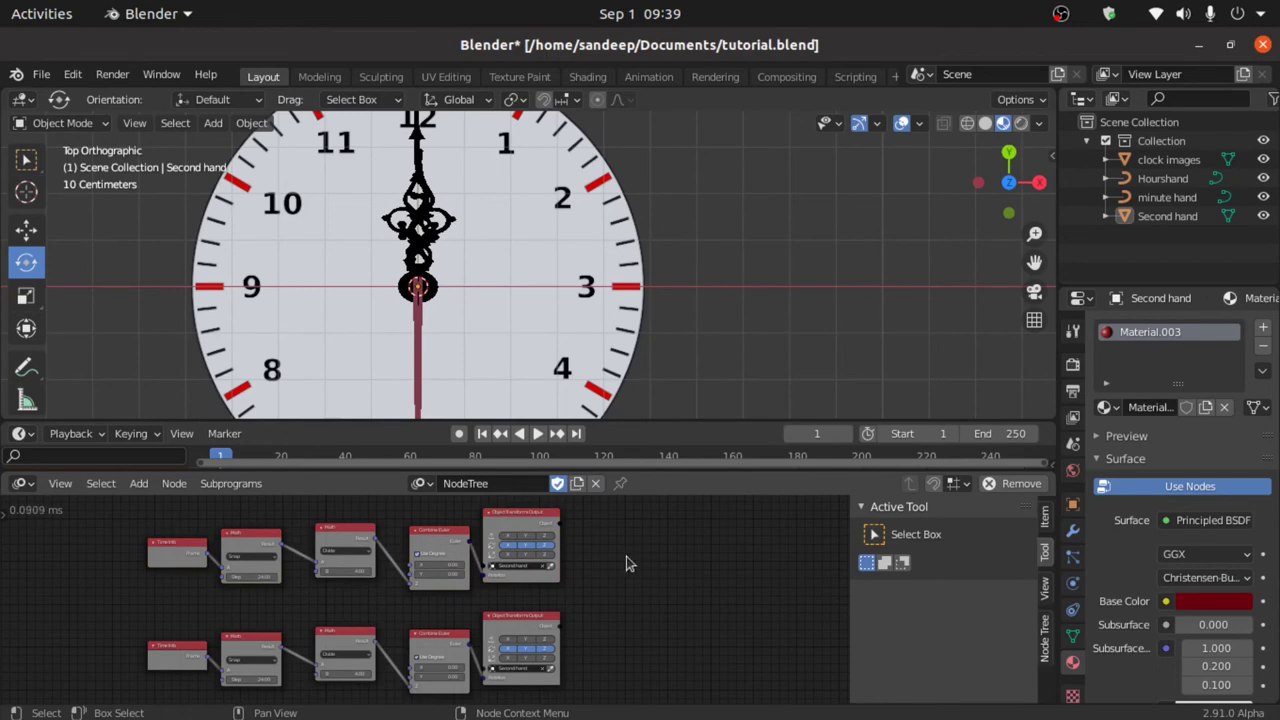
pyautogui.click(424, 320)
pyautogui.press('n')
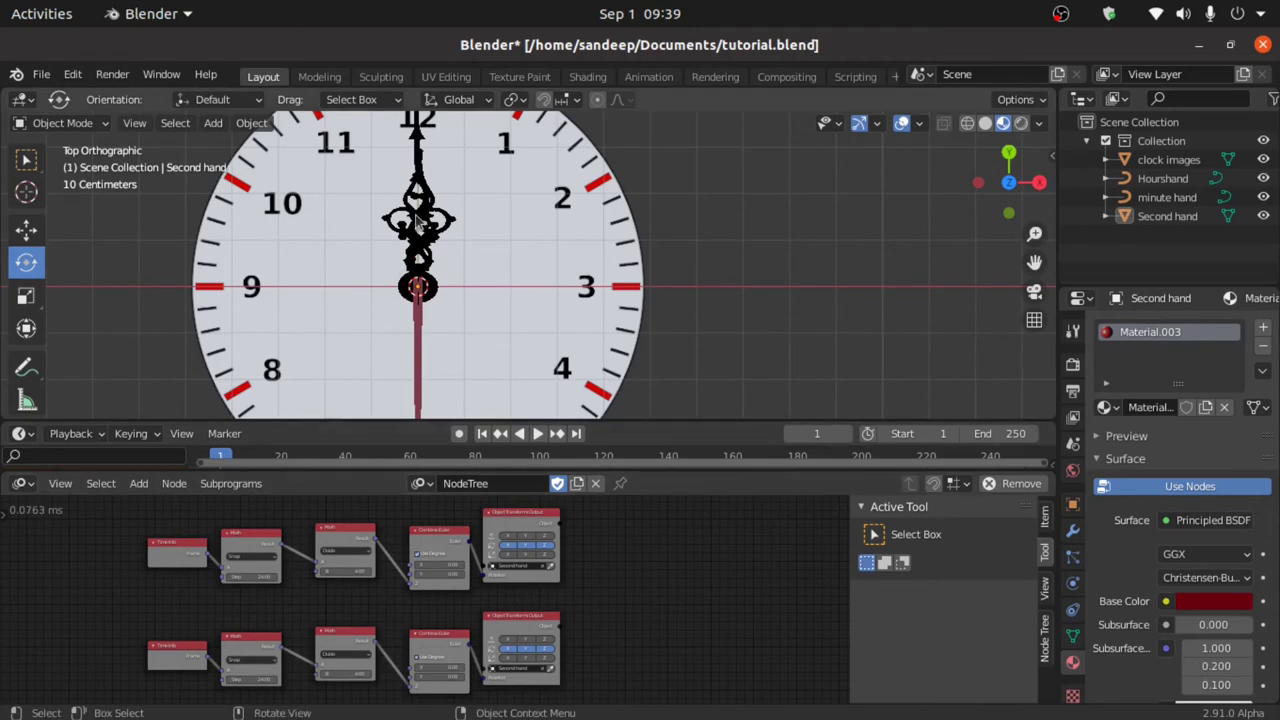
pyautogui.click(441, 258)
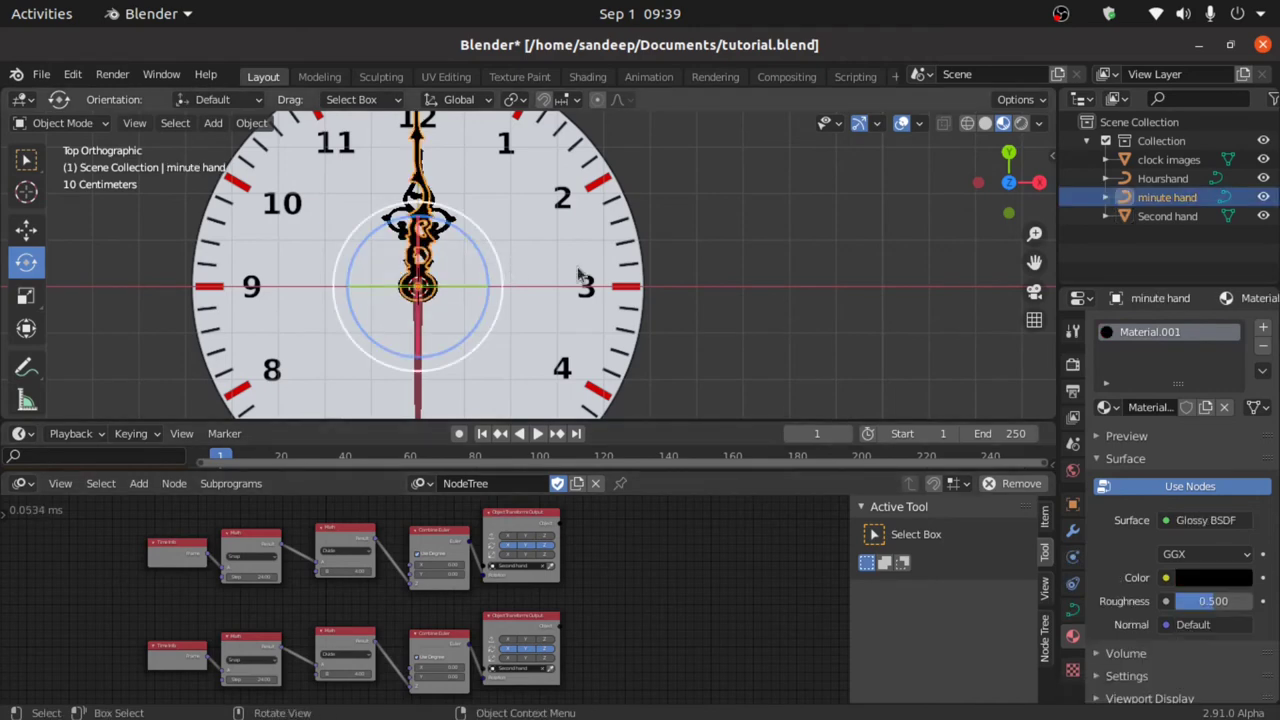
pyautogui.press('n')
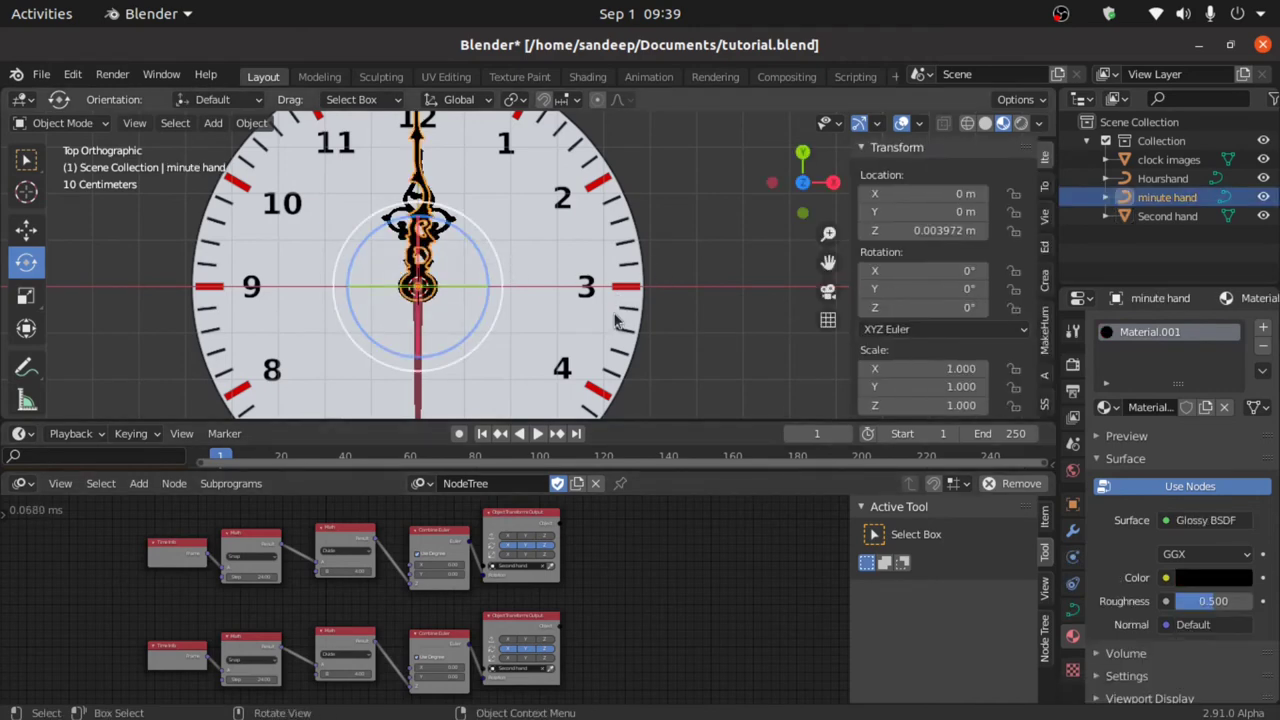
pyautogui.keyDown('shift'); pyautogui.click(420, 230); pyautogui.keyUp('shift')
pyautogui.click(420, 232)
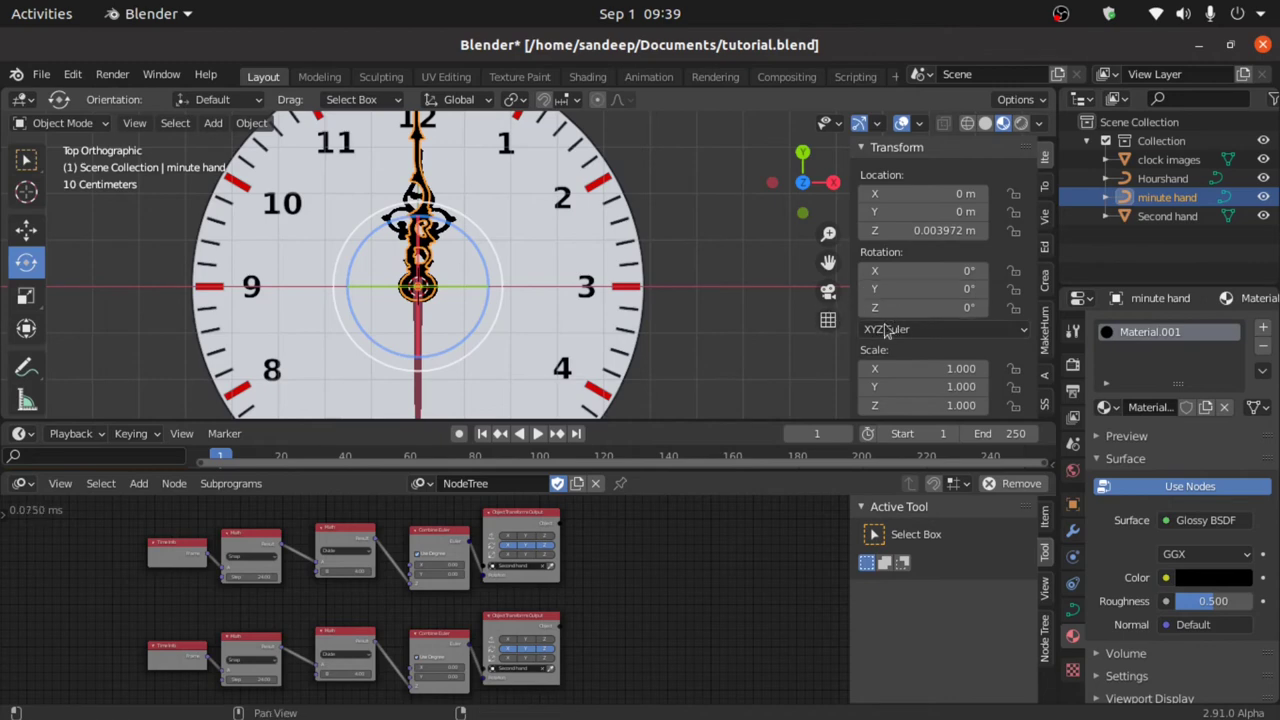
pyautogui.click(251, 125)
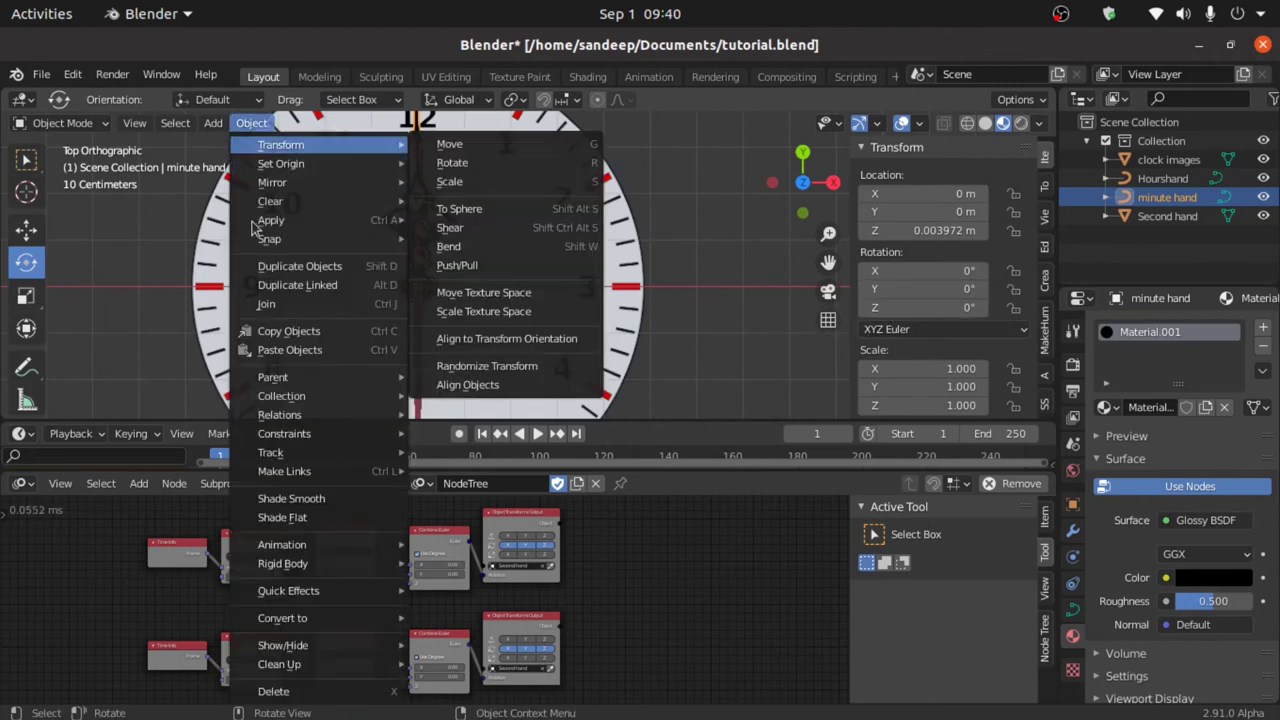
pyautogui.moveTo(272, 222)
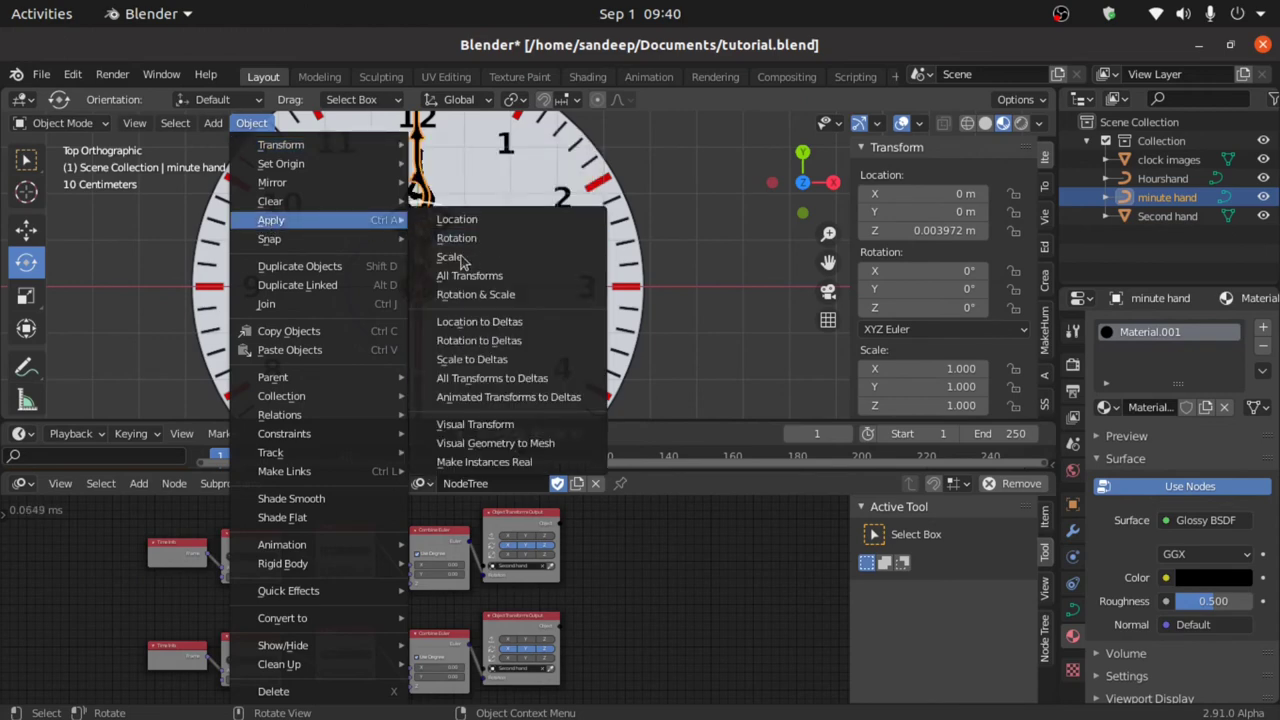
pyautogui.click(770, 292)
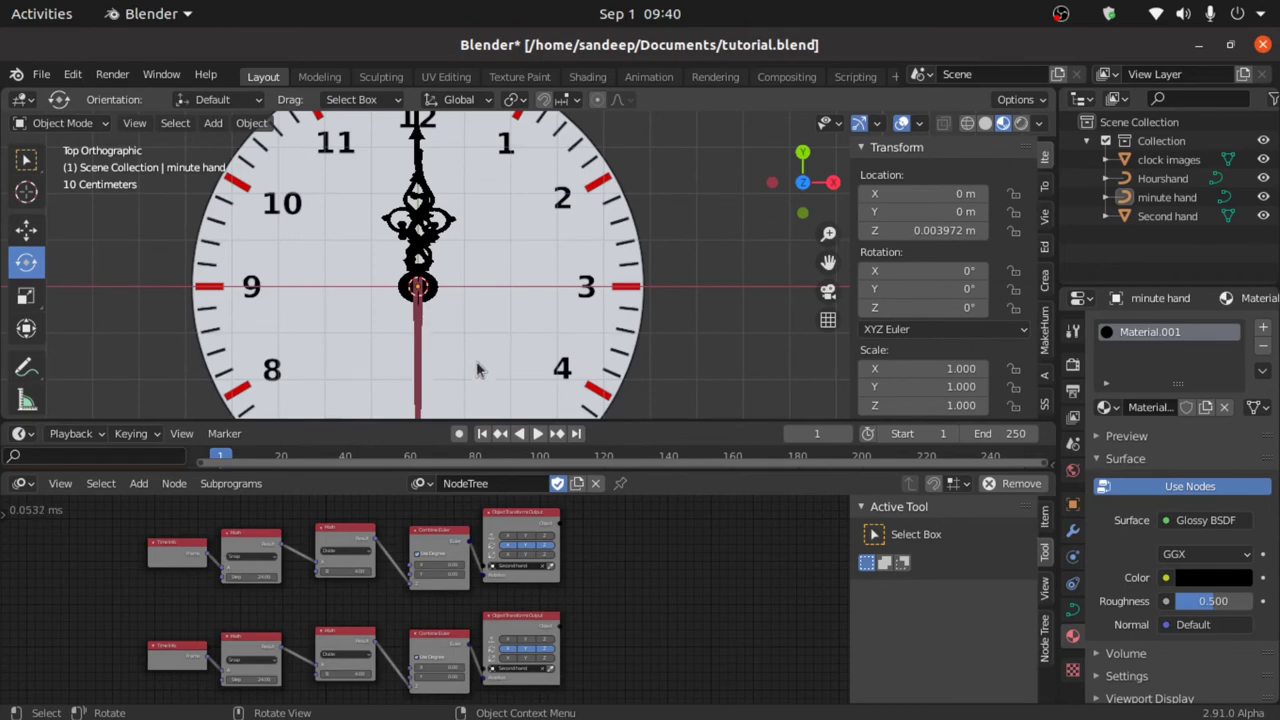
# Step: Enlarge and zoom the 3D view to fit the clock, select the minute hand, and zoom into the node trees
pyautogui.moveTo(683, 422); pyautogui.dragTo(685, 464)
pyautogui.scroll(-3, 650, 330)
pyautogui.scroll(1, 650, 330)
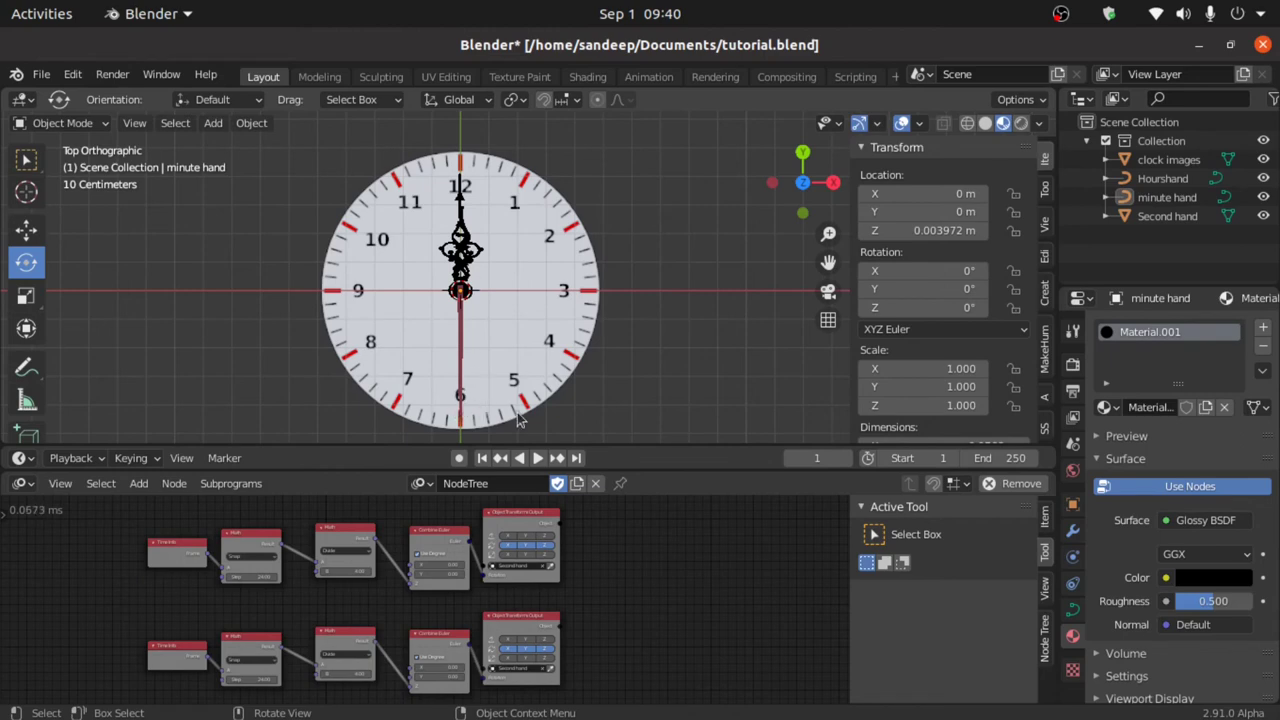
pyautogui.scroll(1, 428, 550)
pyautogui.click(470, 235)
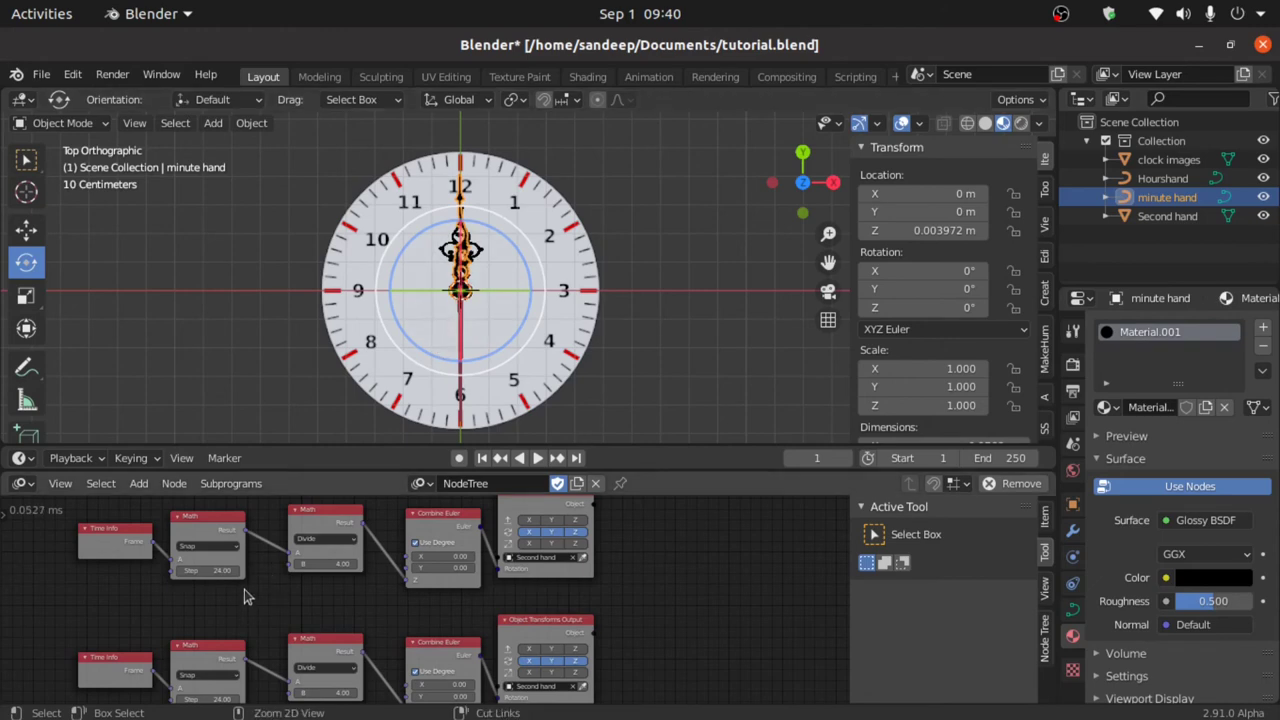
pyautogui.keyDown('ctrl'); pyautogui.moveTo(244, 589); pyautogui.dragTo(318, 541, button='middle'); pyautogui.keyUp('ctrl')
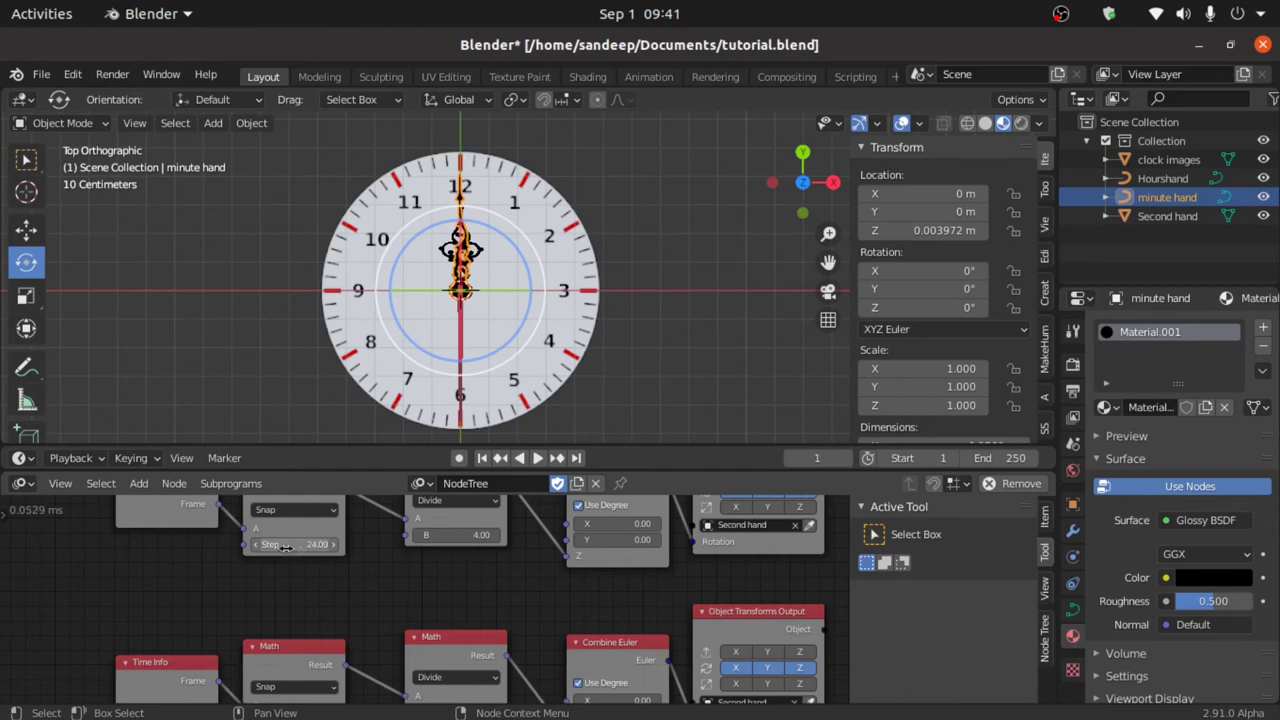
# Step: Set the copied tree's Snap Step to 1440 by entering 24*60
pyautogui.click(285, 545)
pyautogui.write('24*60')
pyautogui.press('Return')
# Step: Set Divide B to 240 (1440/6), drive the minute hand, and play the animation
pyautogui.click(454, 535)
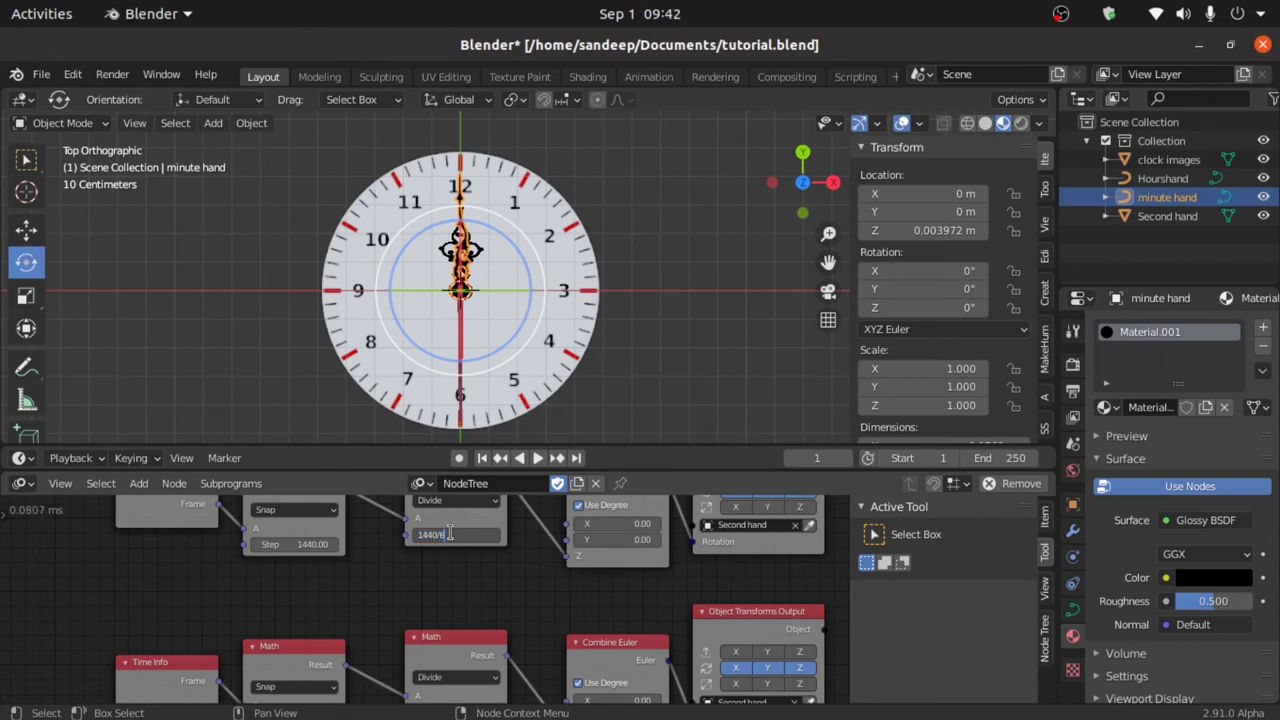
pyautogui.press('Return')
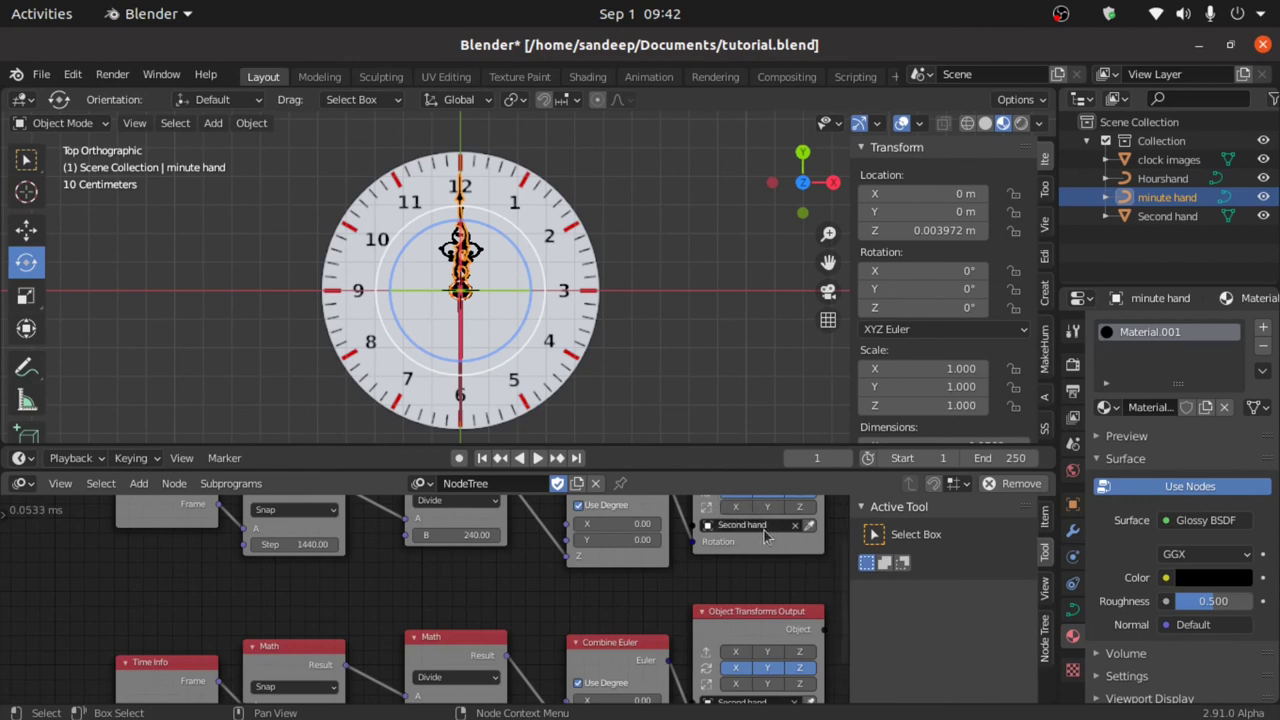
pyautogui.hotkey('ctrl', 'v')
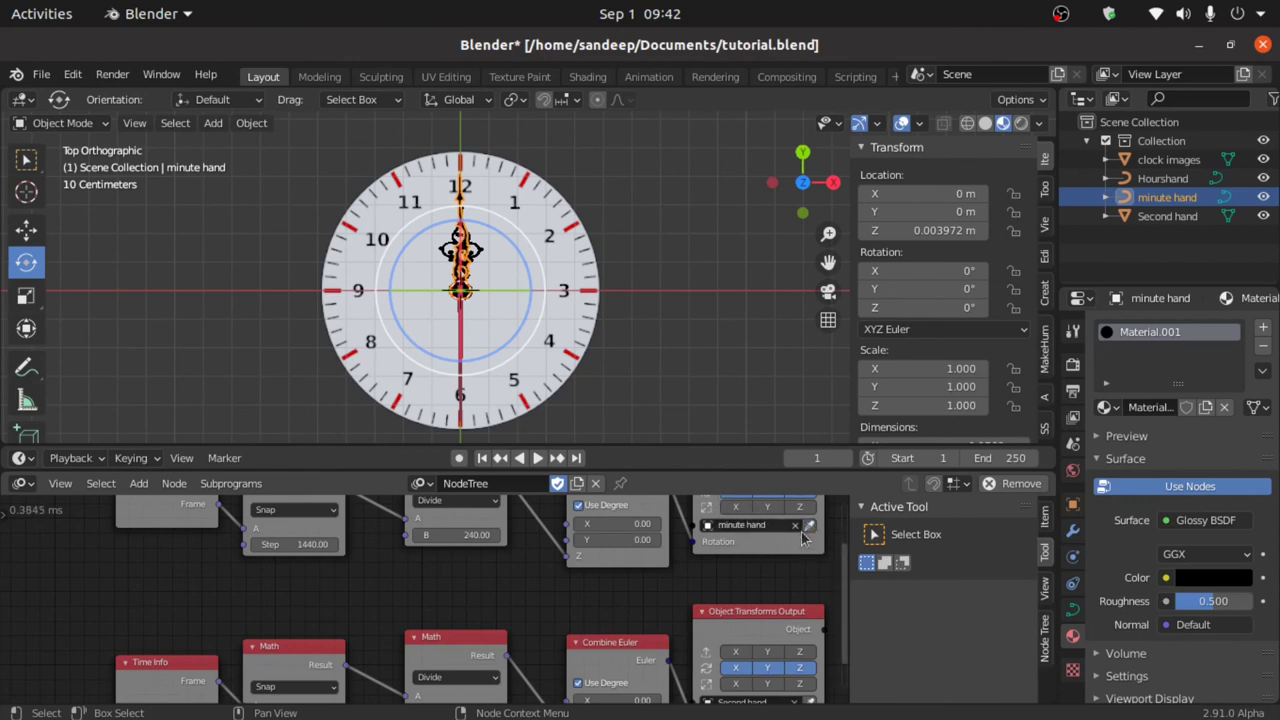
pyautogui.press('space')
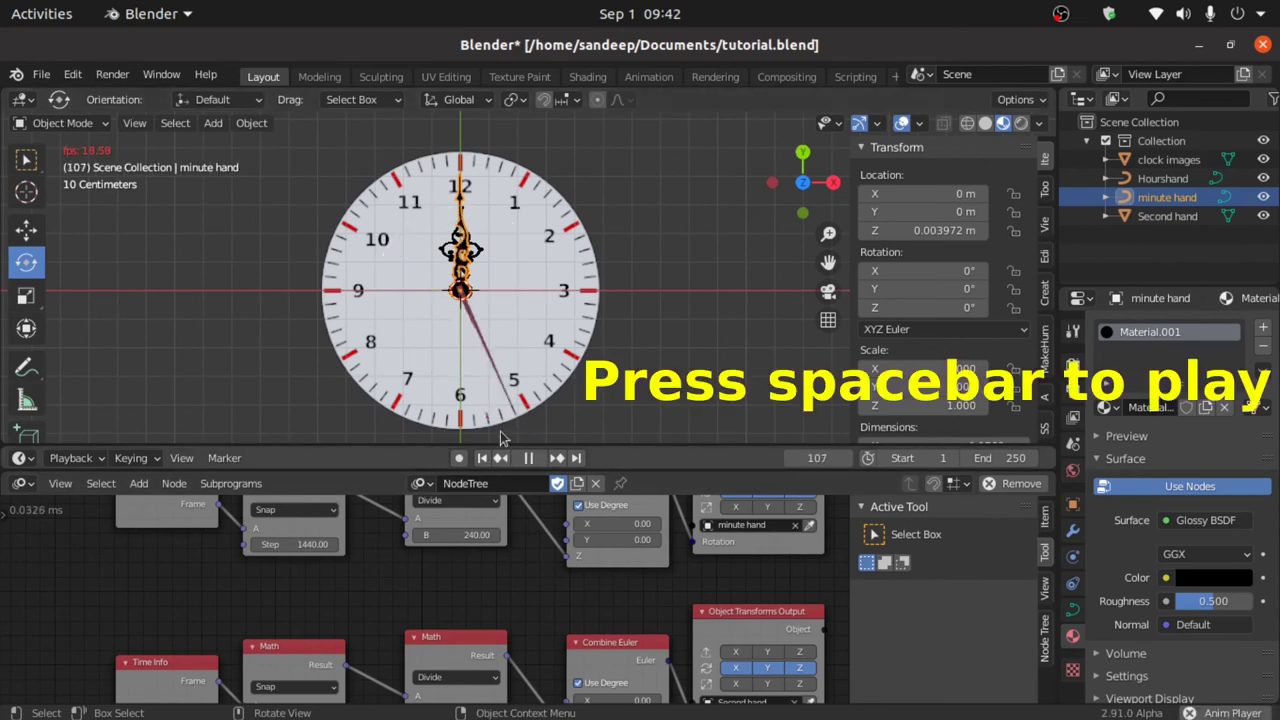
# Step: Stop playback, rewind to the first frame, and keep the lower tree's divisor at 4
pyautogui.press('space')
pyautogui.click(482, 458)
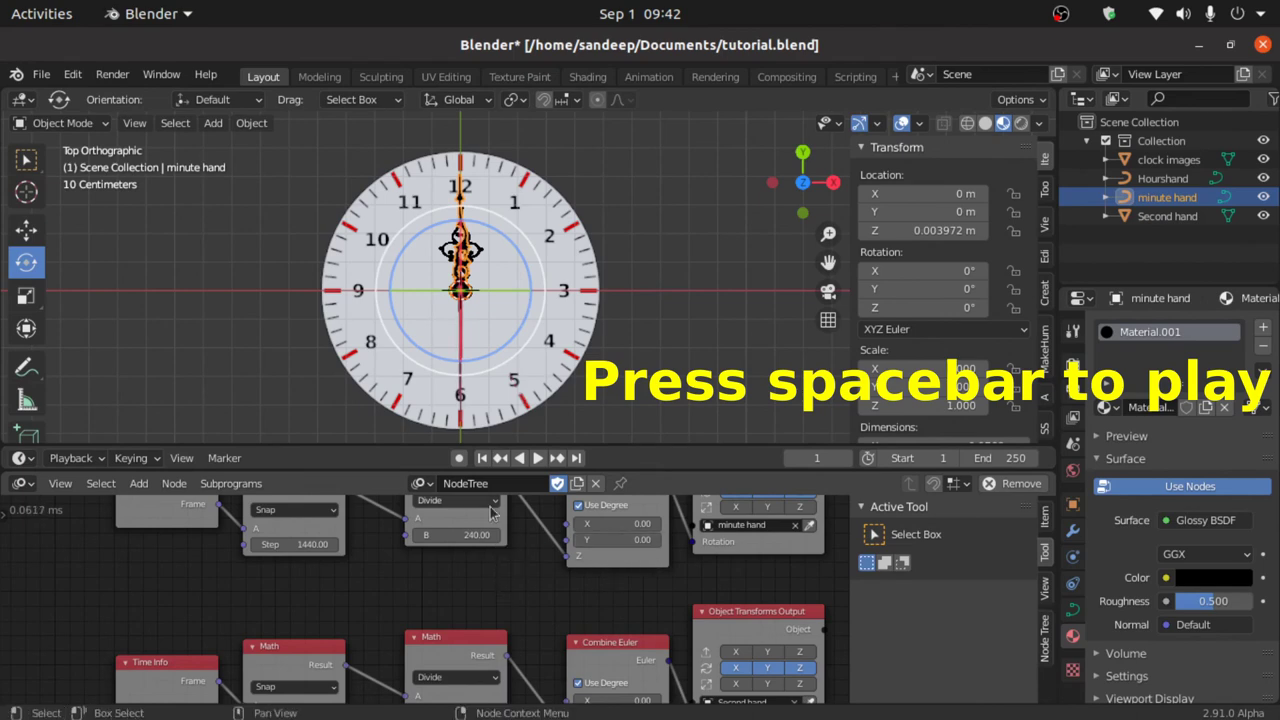
pyautogui.moveTo(422, 565); pyautogui.dragTo(380, 493, button='middle')
pyautogui.click(415, 640)
pyautogui.write('4.0')
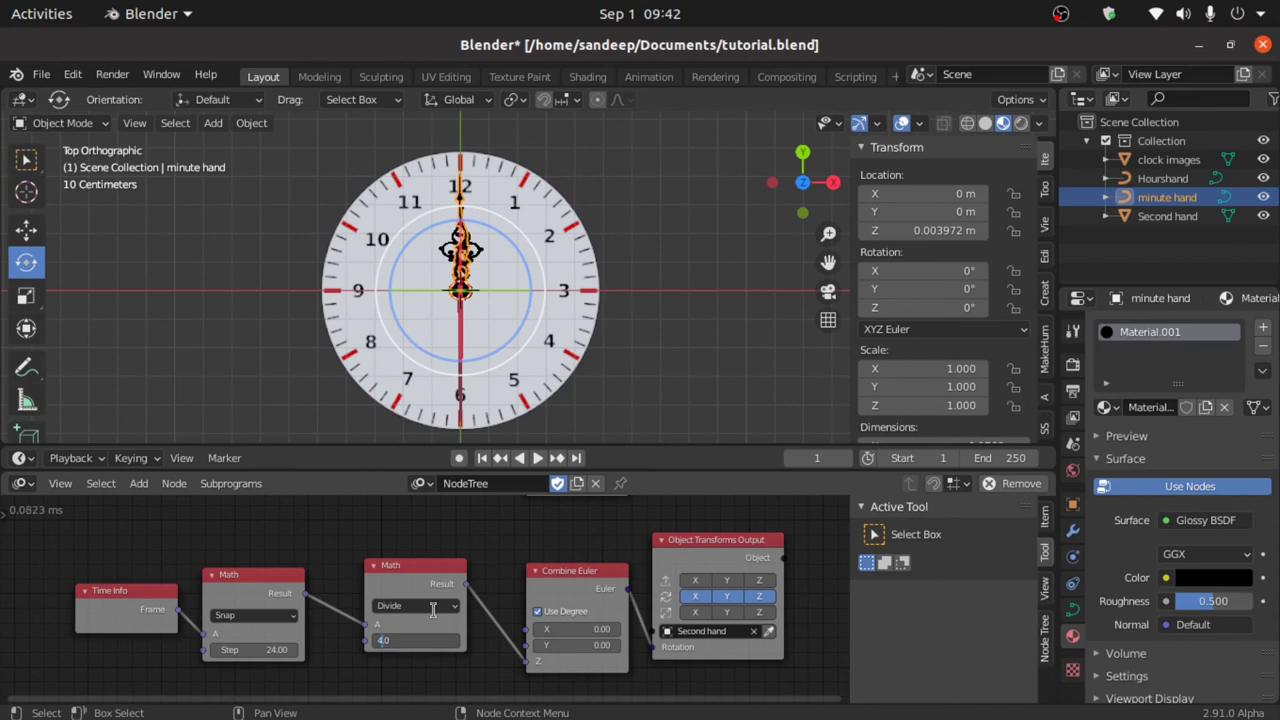
pyautogui.press('Return')
pyautogui.keyDown('shift'); pyautogui.scroll(4, 430, 600); pyautogui.keyUp('shift')
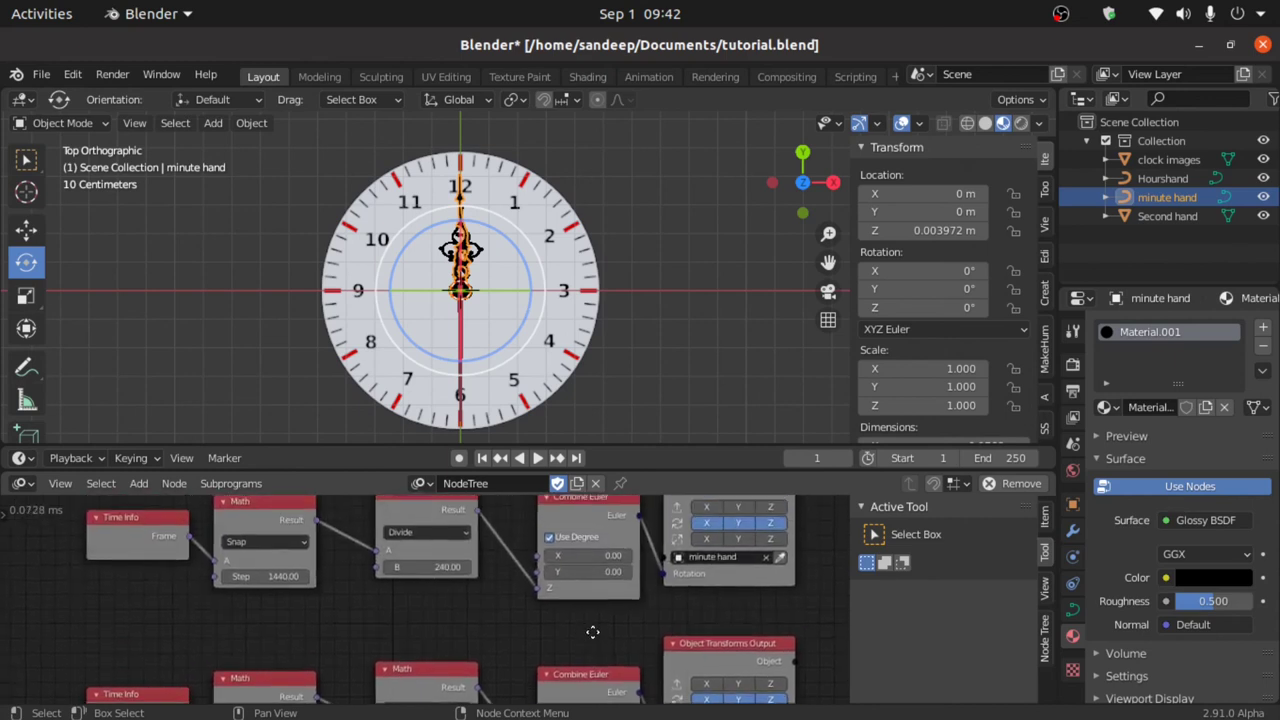
# Step: Change the minute-hand tree's divisor to -240 and select its five-node row
pyautogui.click(426, 569)
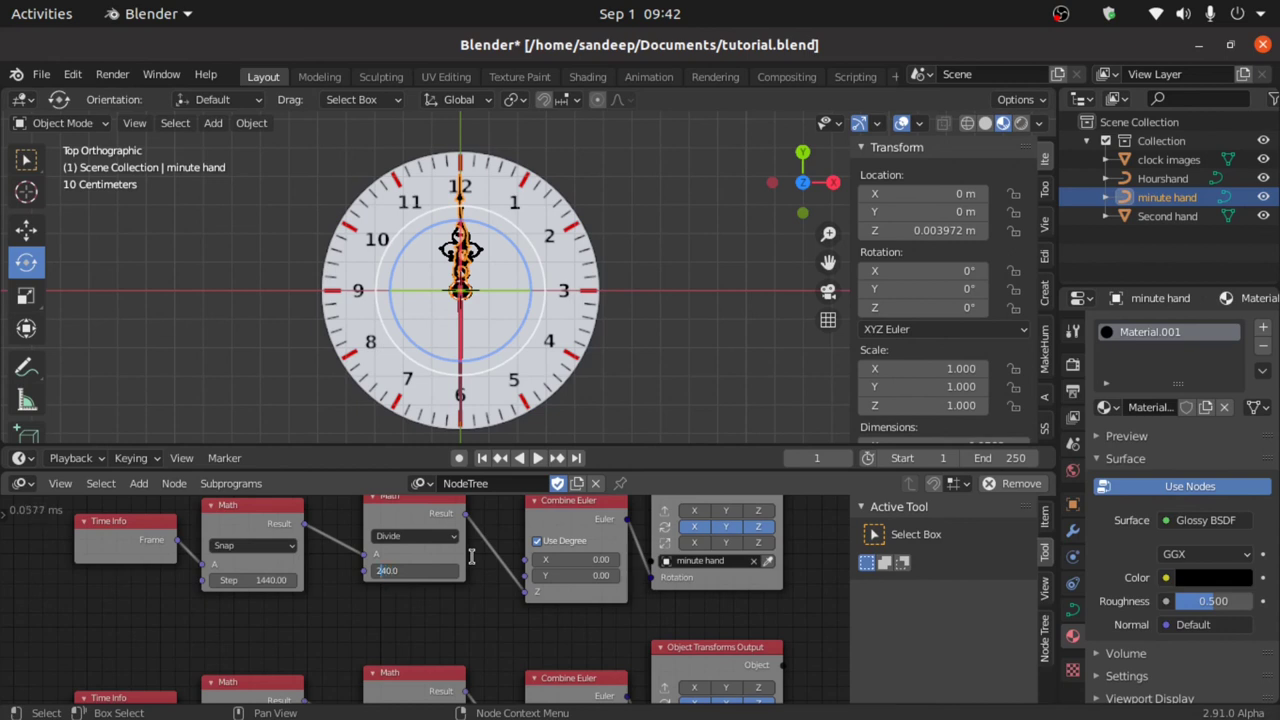
pyautogui.press('Left')
pyautogui.write('-')
pyautogui.press('Return')
pyautogui.scroll(-1, 480, 555)
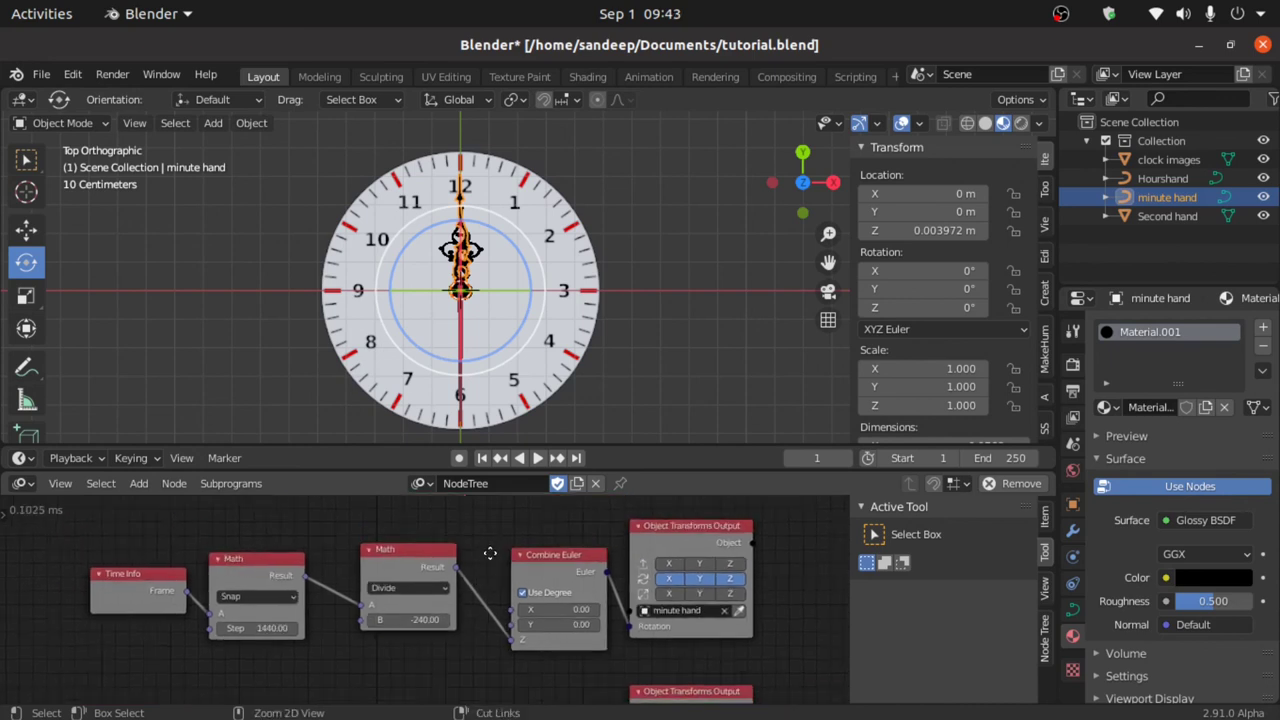
pyautogui.scroll(-2, 490, 553)
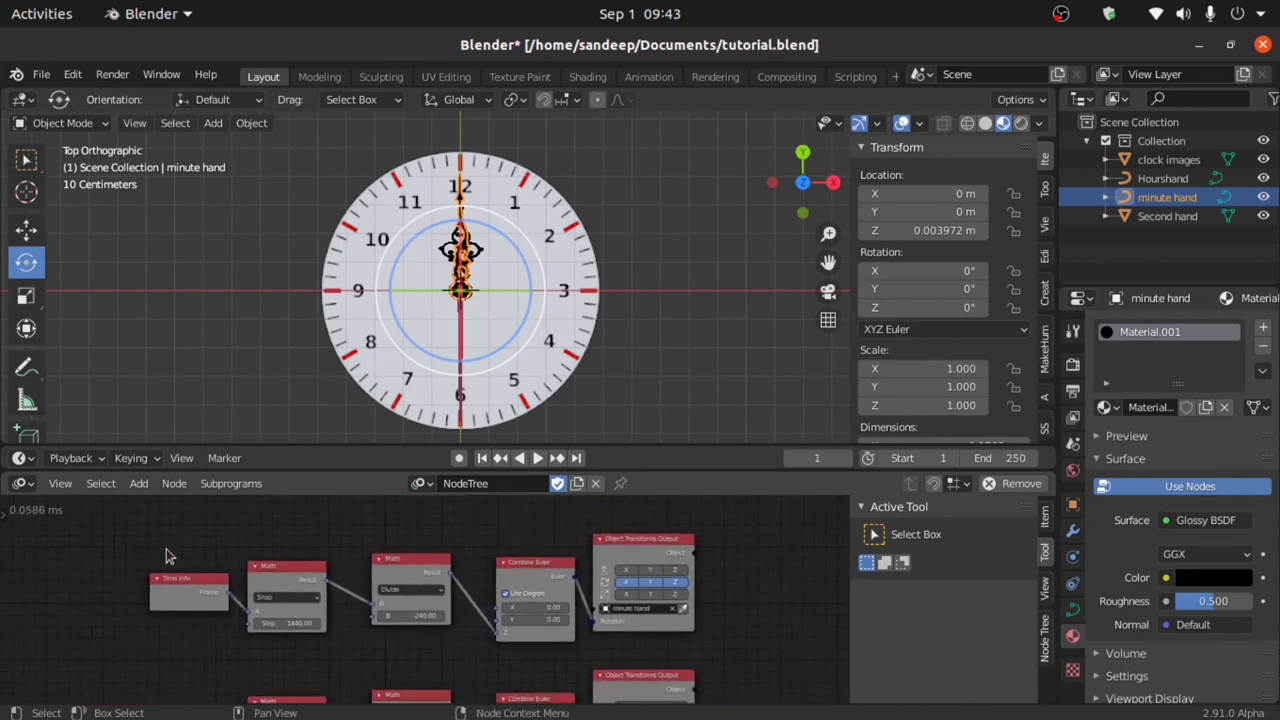
pyautogui.moveTo(118, 522); pyautogui.dragTo(740, 617)
# Step: Place the duplicated minute-hand node row and point its output at the Hourshand object
pyautogui.press('g')
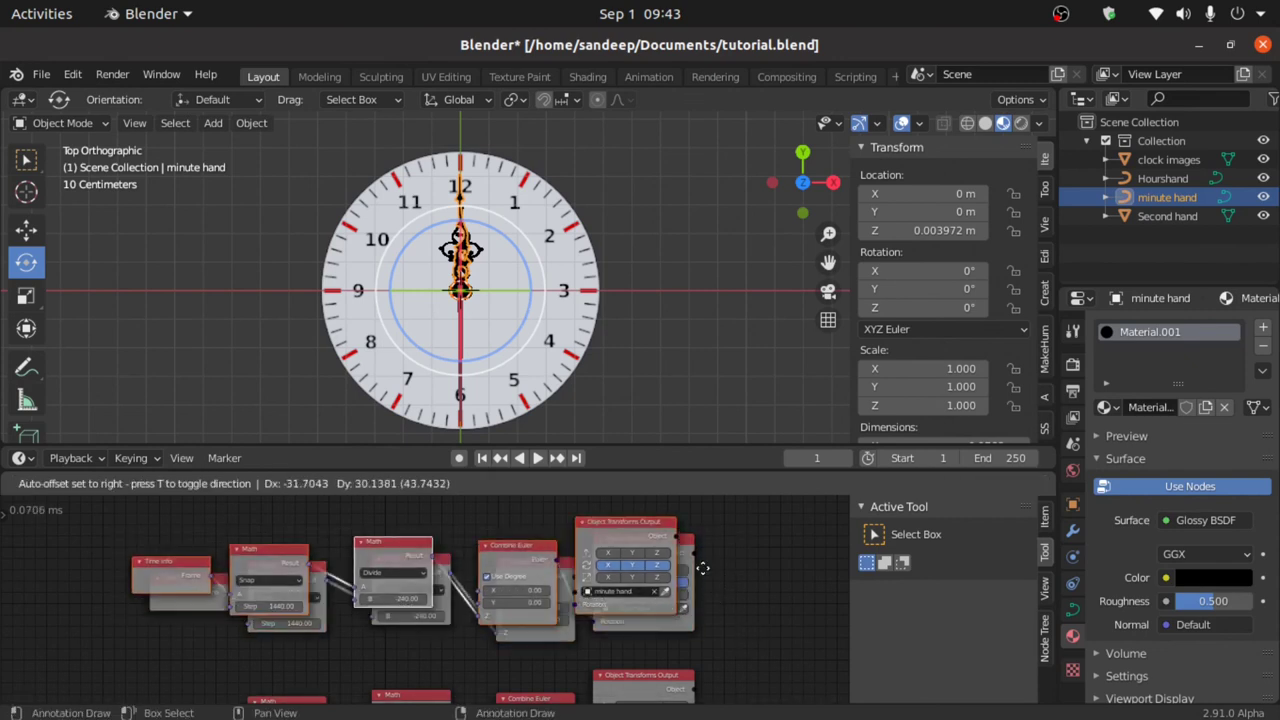
pyautogui.click(722, 492)
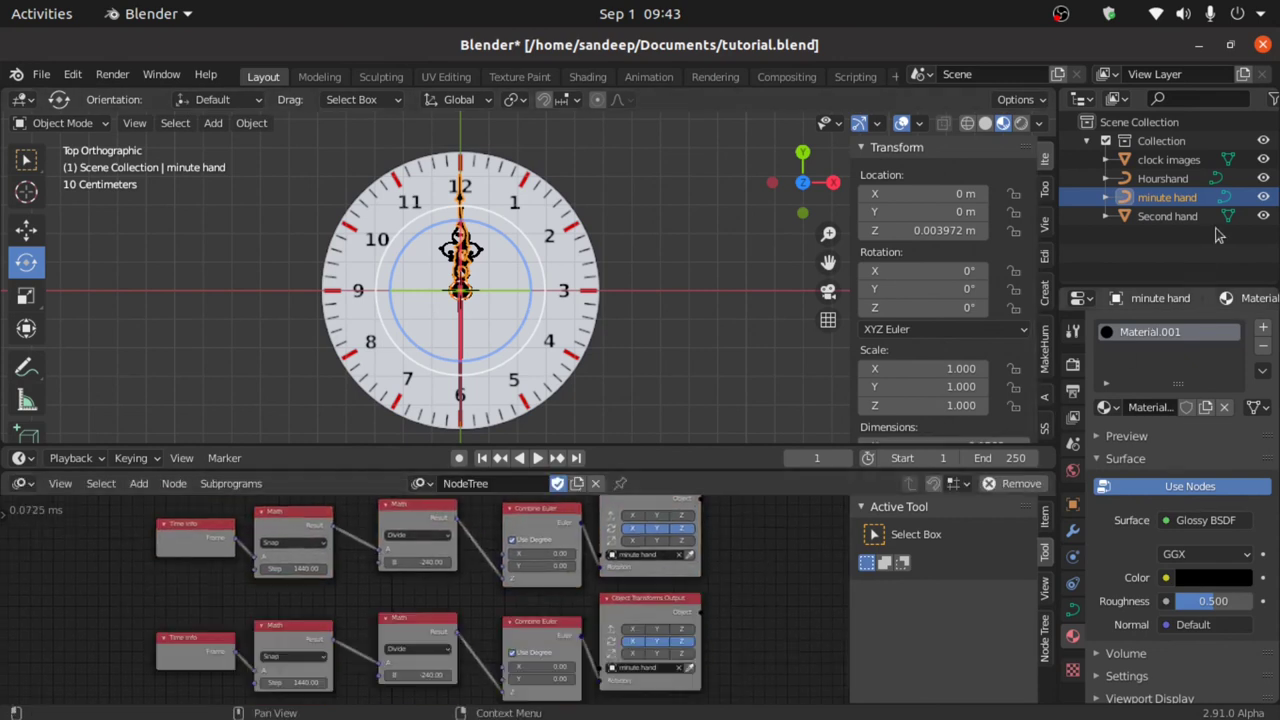
pyautogui.click(1162, 180)
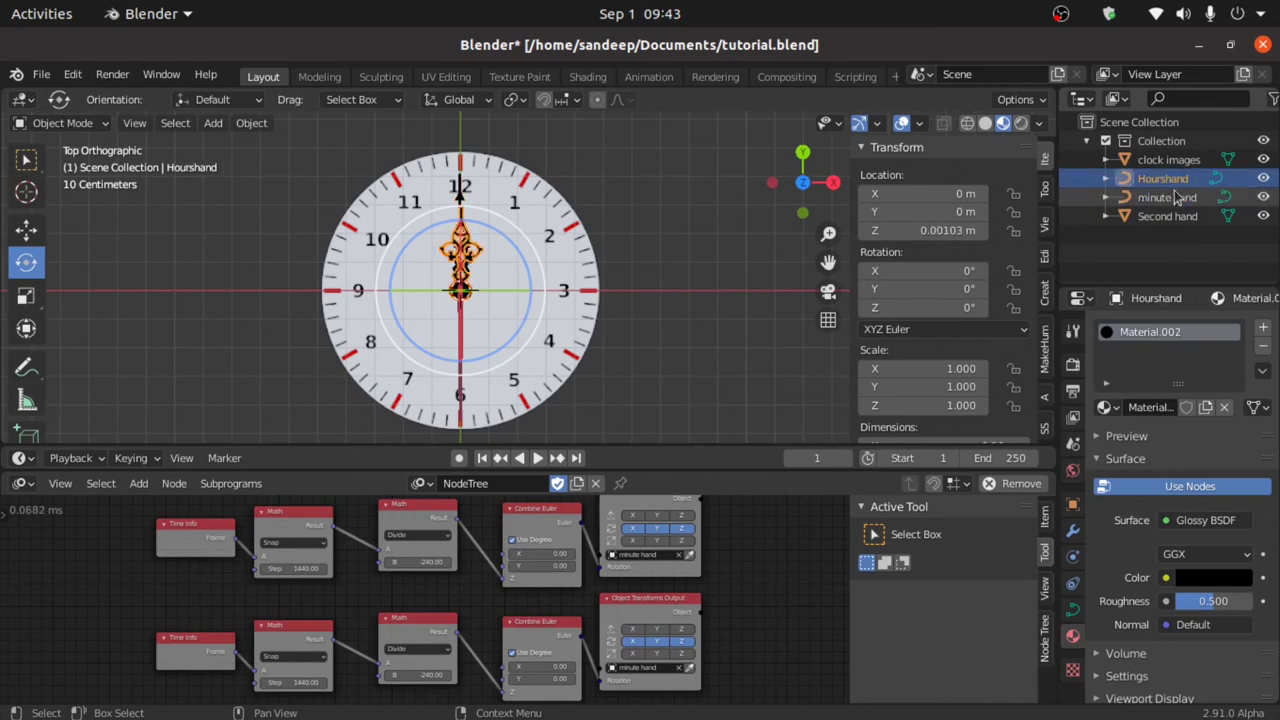
pyautogui.click(690, 557)
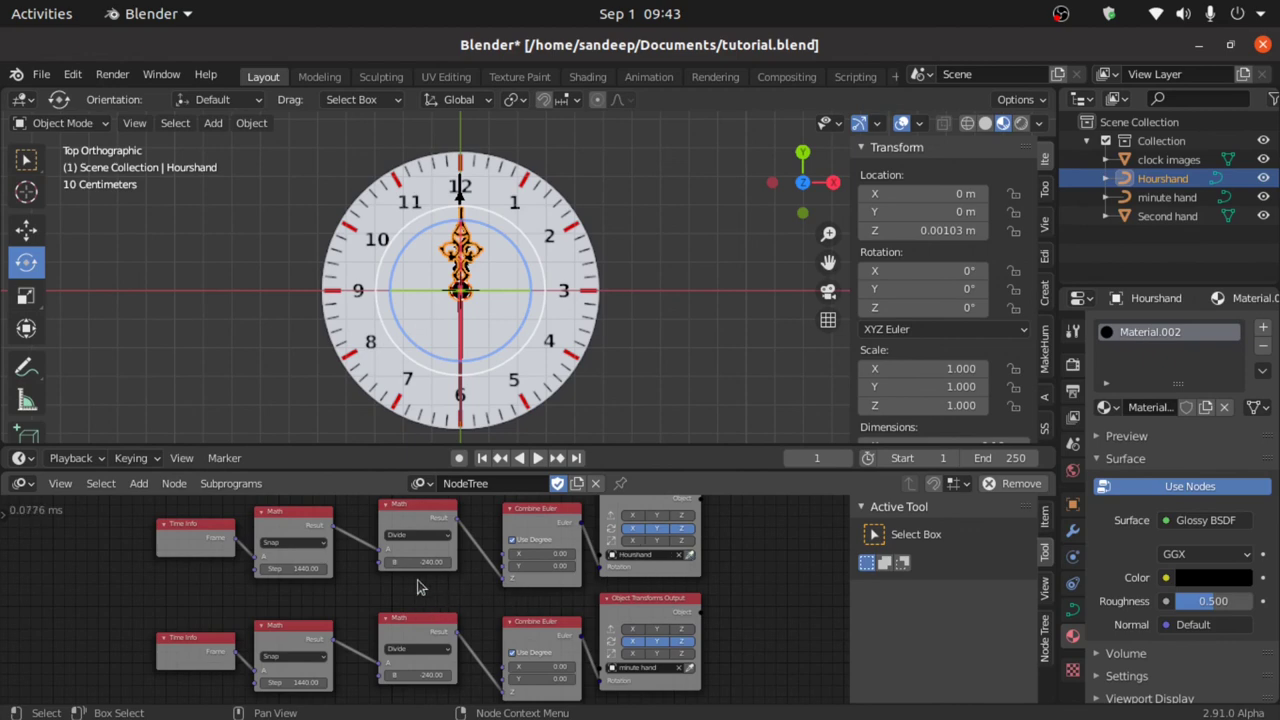
pyautogui.scroll(3, 405, 582)
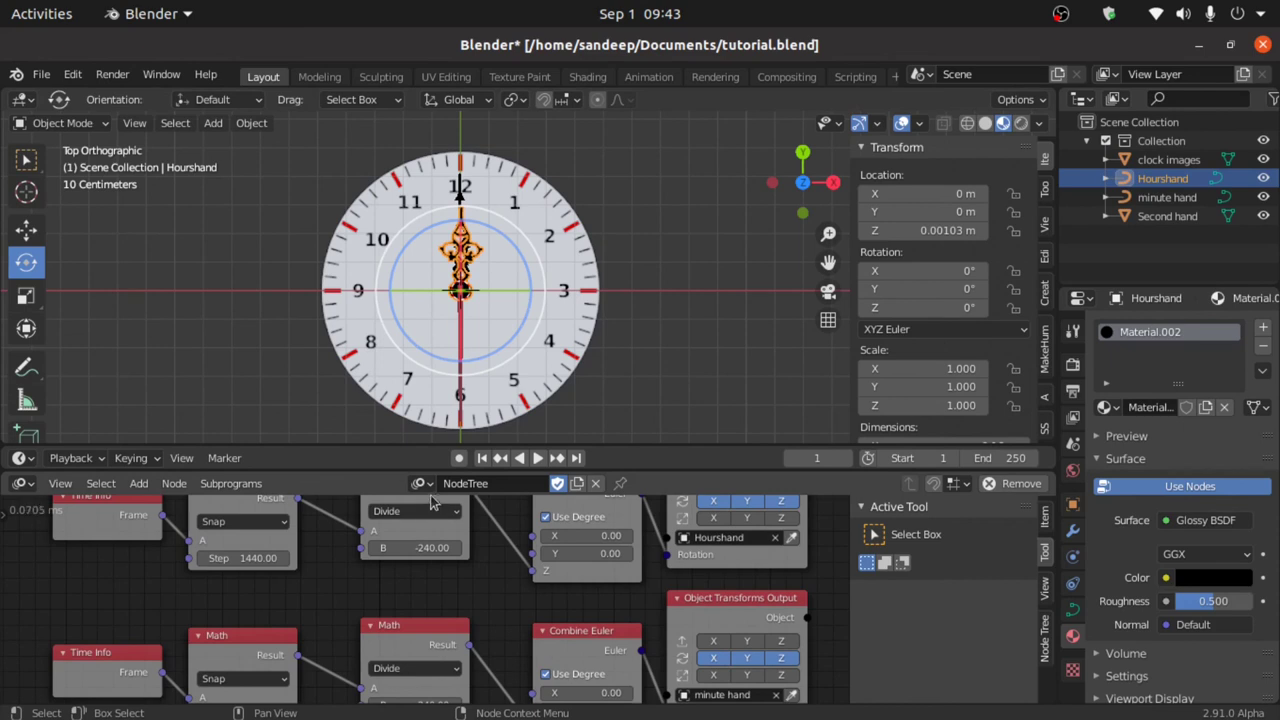
# Step: Set the hour tree's Divide B to -2880 (1440/-0.5)
pyautogui.click(417, 548)
pyautogui.write('-240.0')
pyautogui.write('1440/-.5')
pyautogui.press('Return')
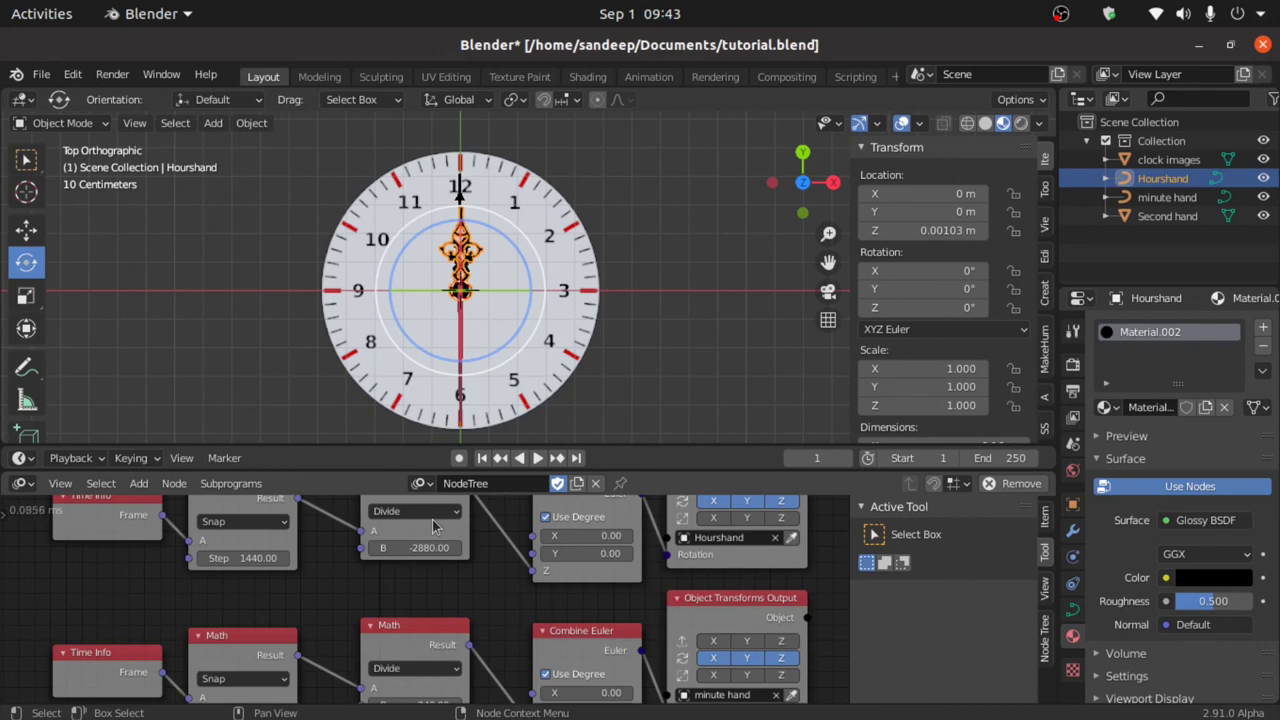
# Step: Test-play the clock, set the end frame to 20000, and play again
pyautogui.press('space')
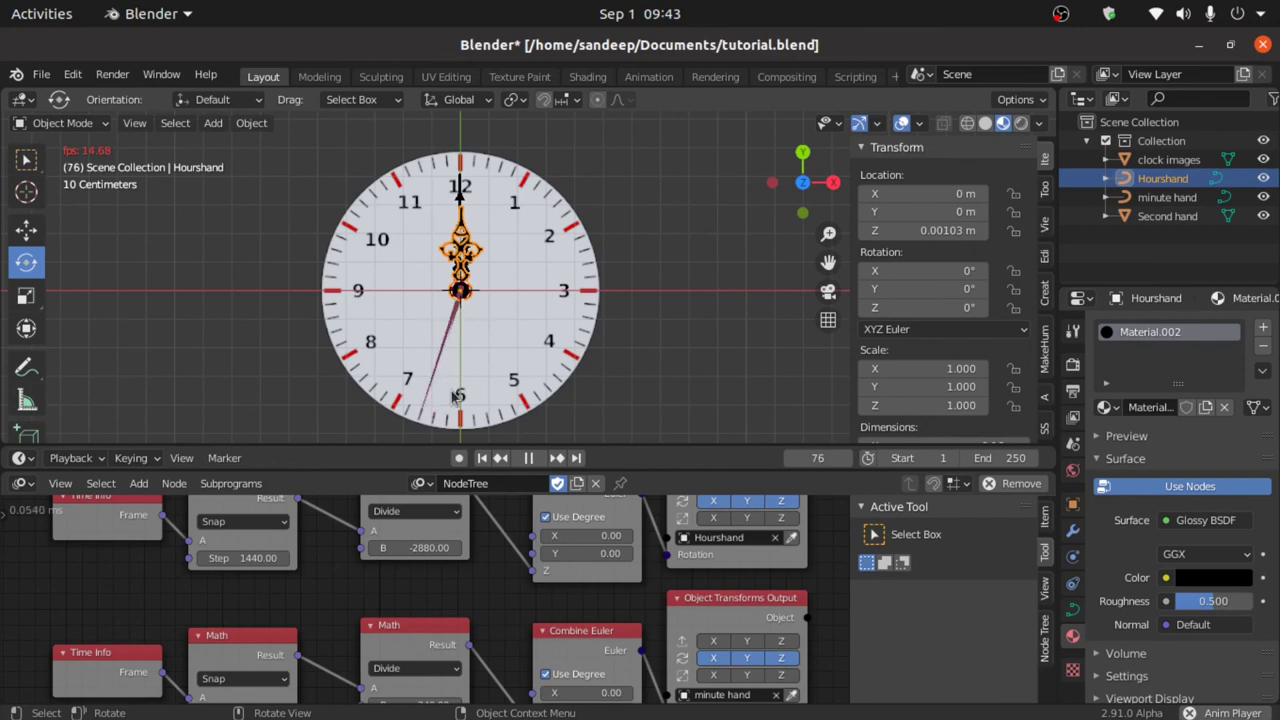
pyautogui.press('space')
pyautogui.write('20000')
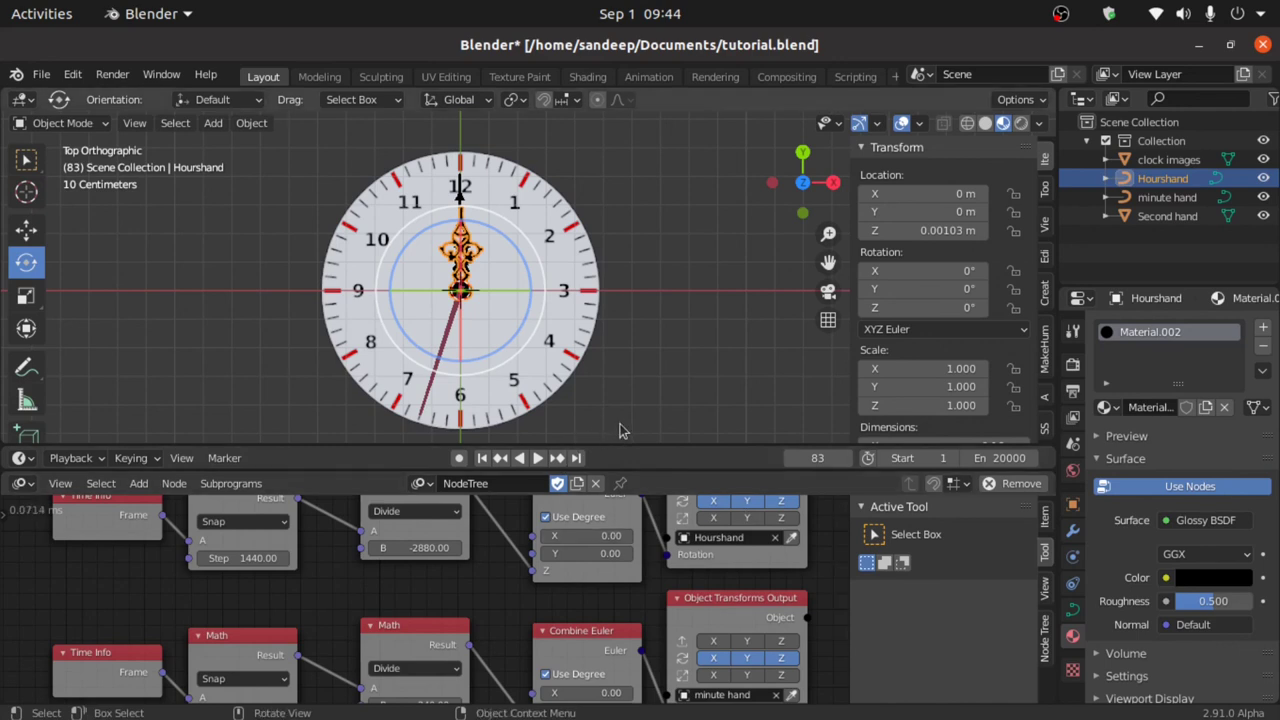
pyautogui.press('space')
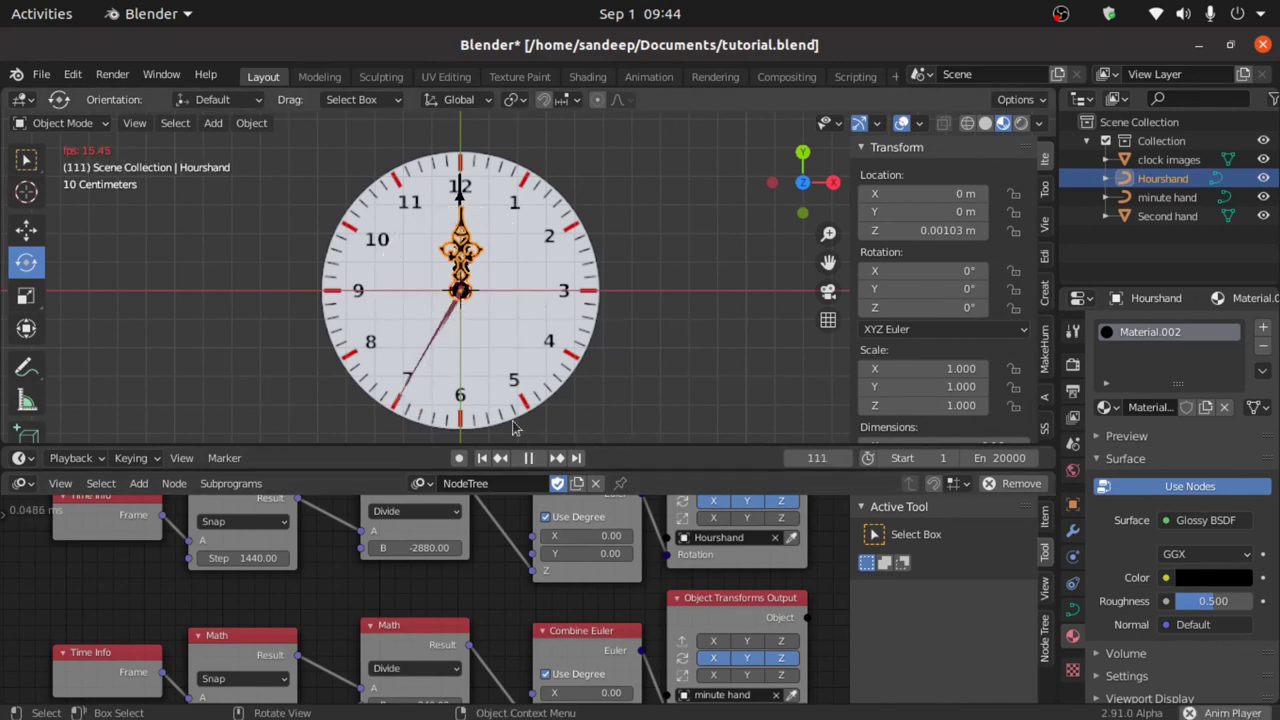